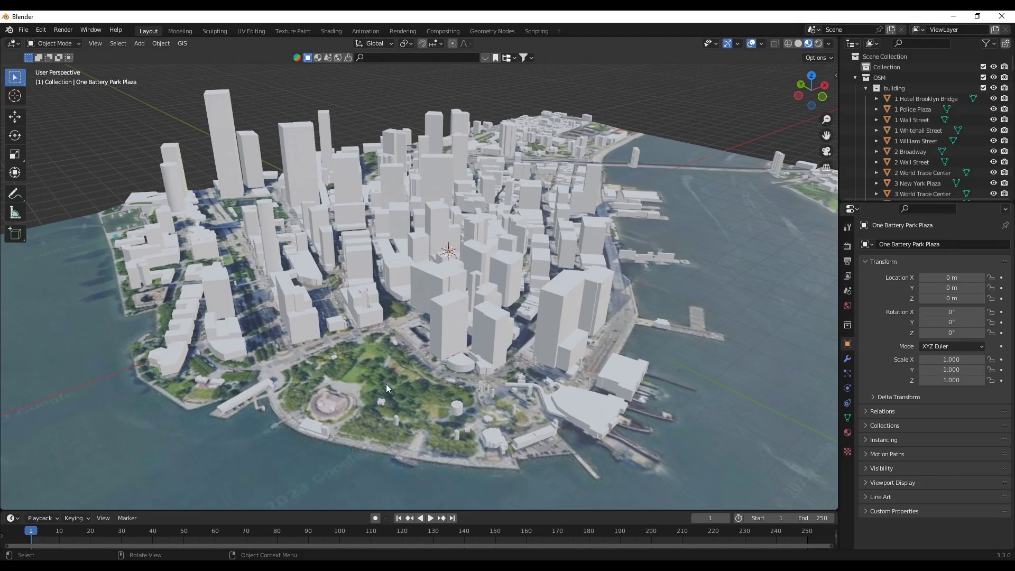
- Orbit around the finished lower Manhattan city model
mouse_move(387, 384)
middle_down()
mouse_move(407, 382)
mouse_move(381, 390)
middle_up()
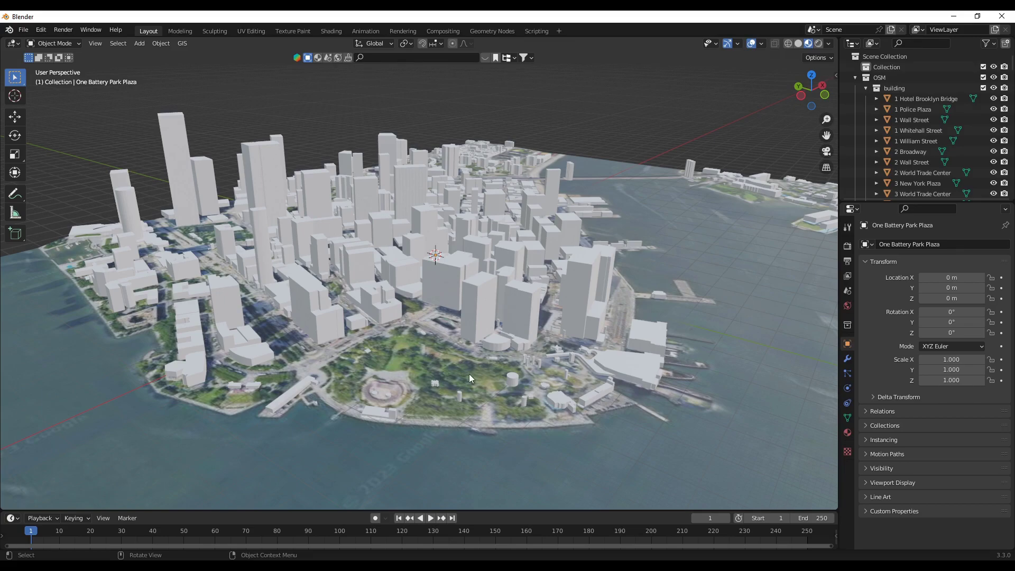
middle_drag(483, 373, 484, 372)
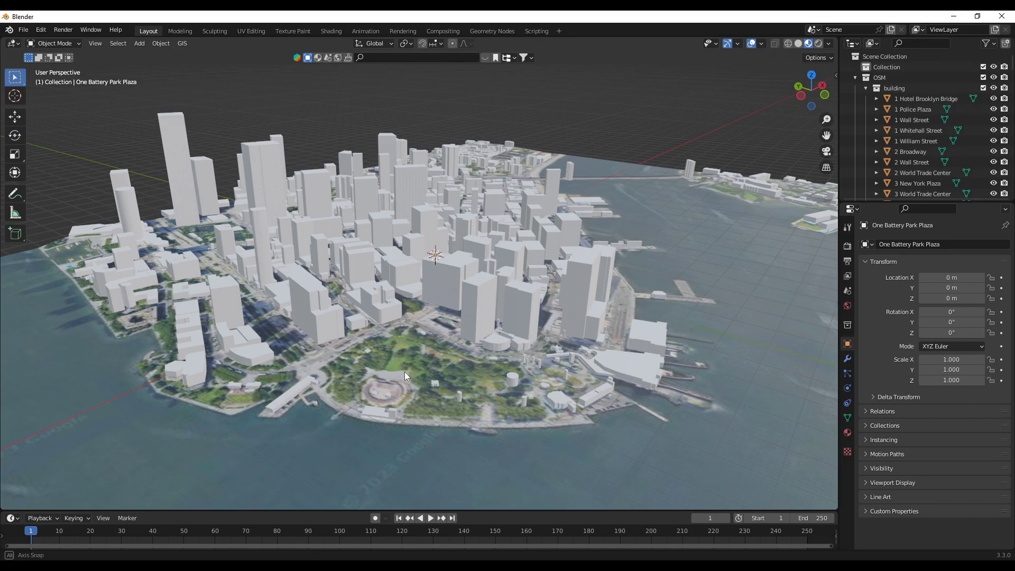
middle_drag(404, 372, 436, 357)
middle_drag(492, 331, 522, 360)
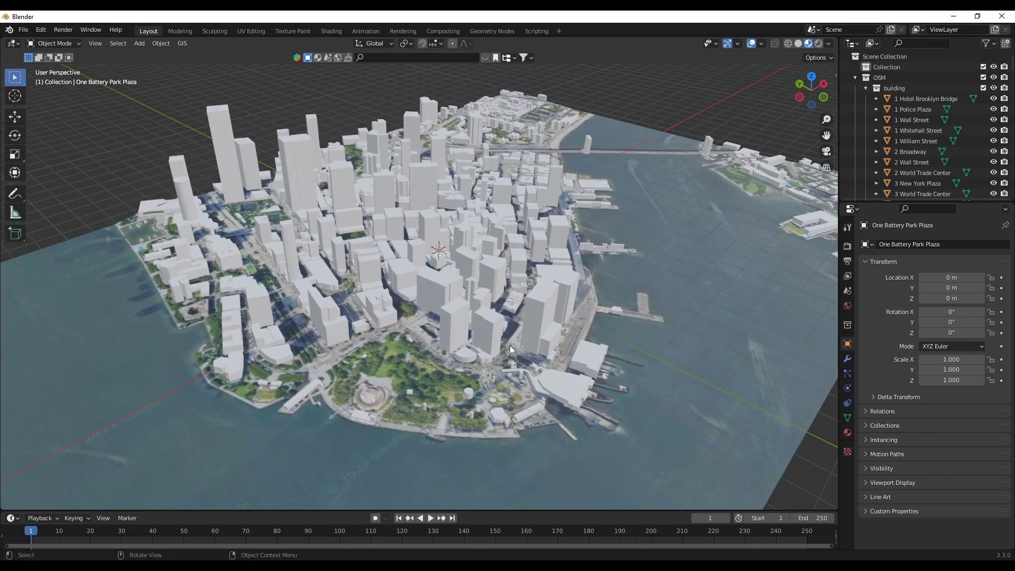
- Select buildings like 2 Broadway, 3 WTC, One WTC and 28 Liberty, viewing from below
click(421, 274)
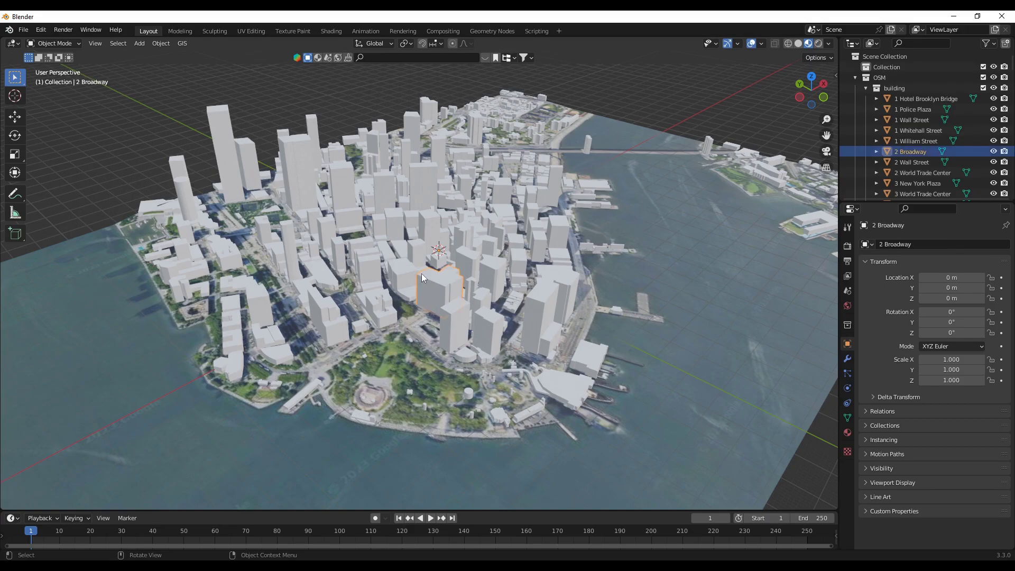
click(338, 202)
click(299, 187)
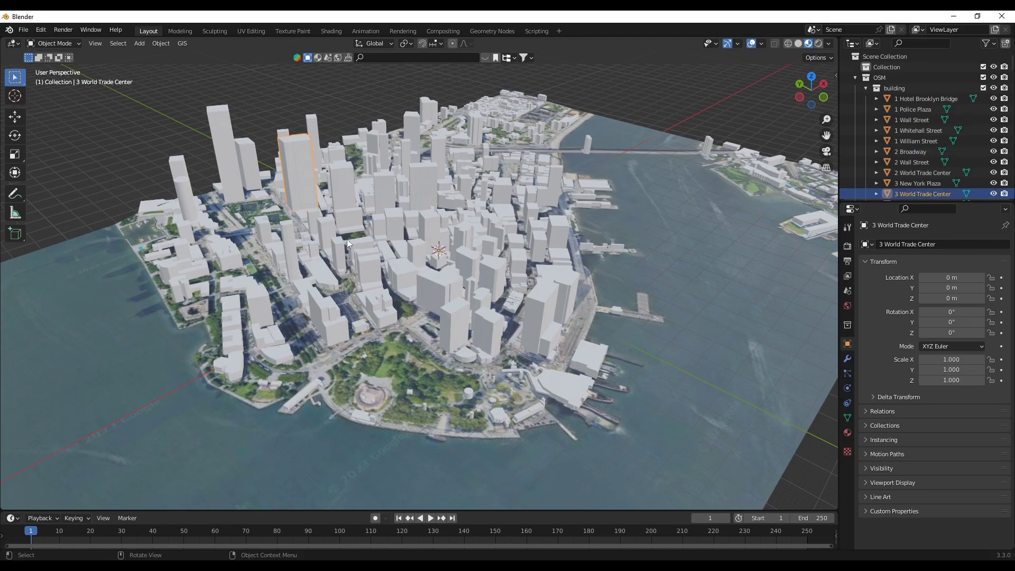
click(238, 182)
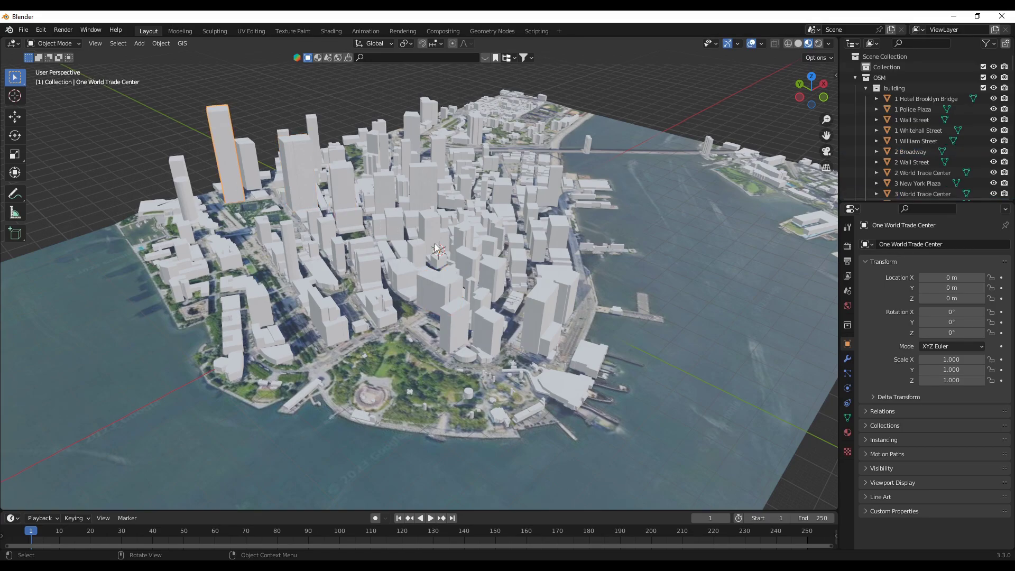
click(420, 265)
click(402, 211)
click(410, 193)
middle_drag(546, 305, 634, 325)
middle_drag(483, 319, 494, 367)
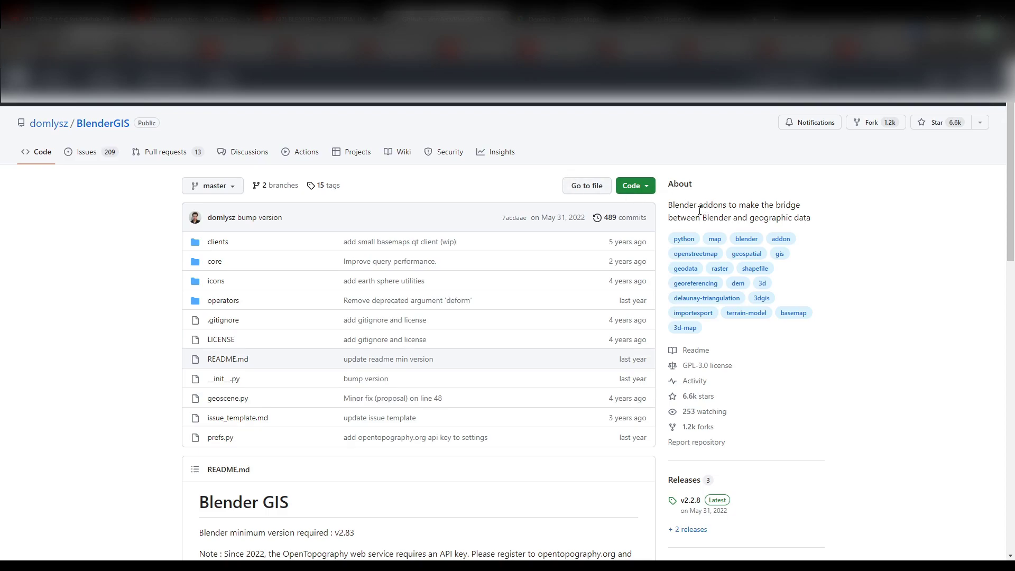
- Download the BlenderGIS repository as a ZIP, then go to Blender's default scene
click(642, 188)
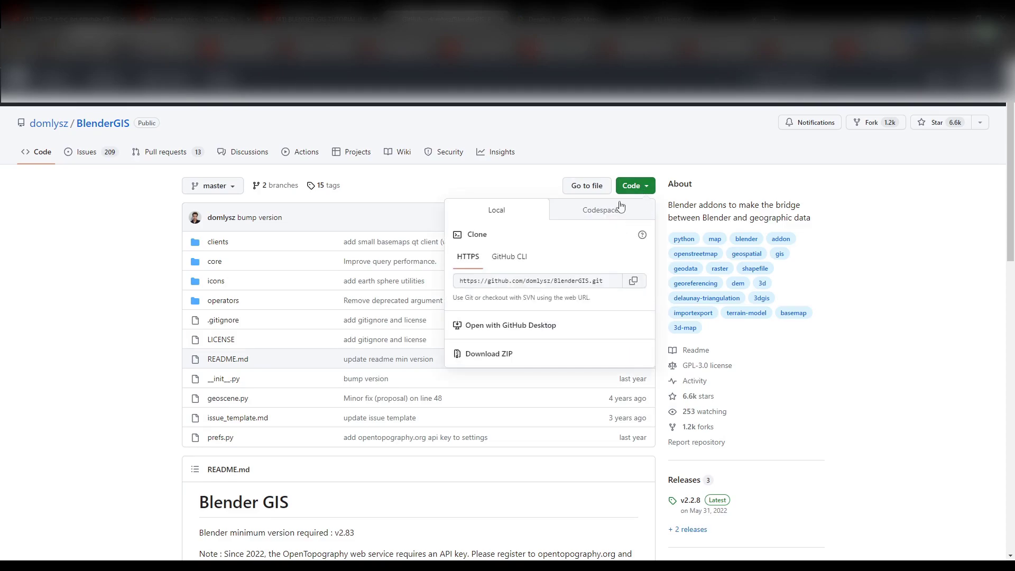
click(490, 359)
click(619, 566)
middle_drag(217, 392, 189, 397)
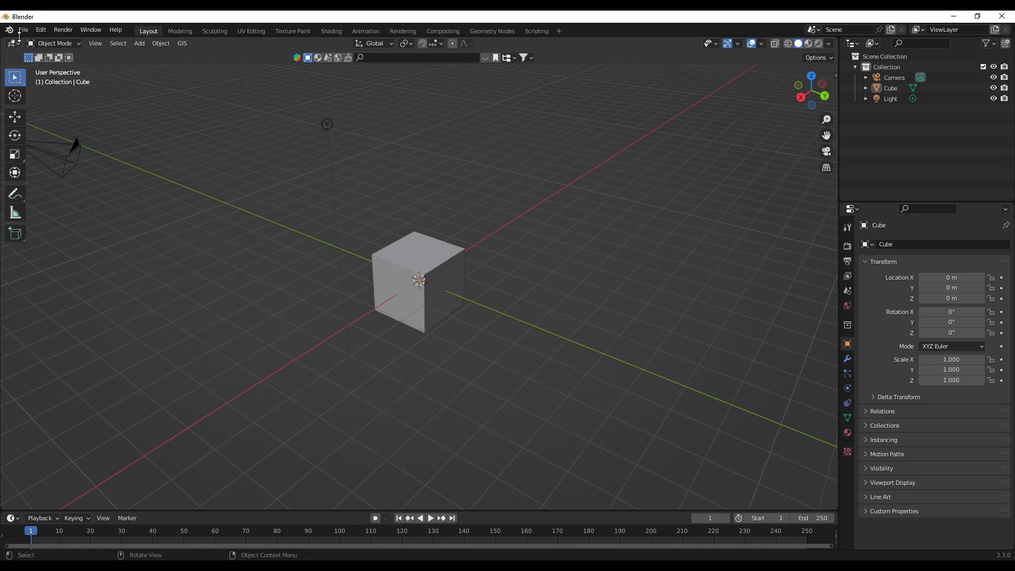
- In Blender Preferences, pick the downloaded BlenderGIS ZIP to install as an add-on
click(41, 29)
click(88, 181)
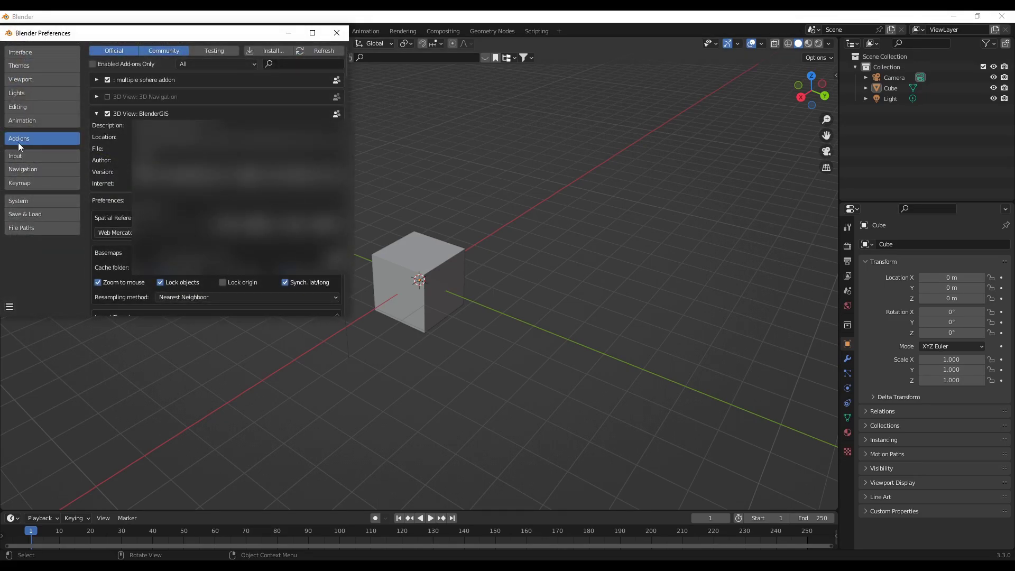
click(263, 51)
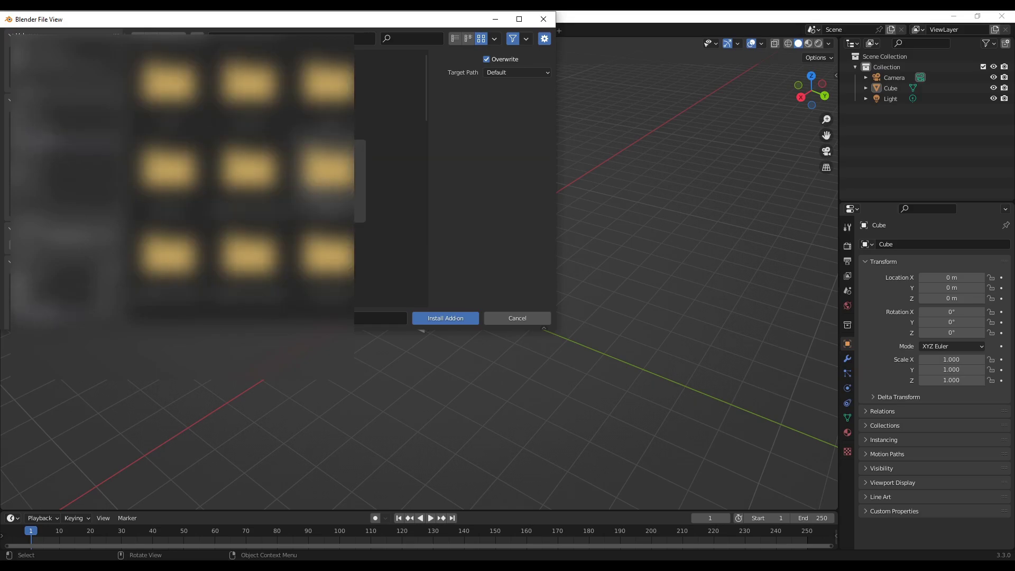
scroll(238, 174, down, 5)
scroll(238, 174, up, 2)
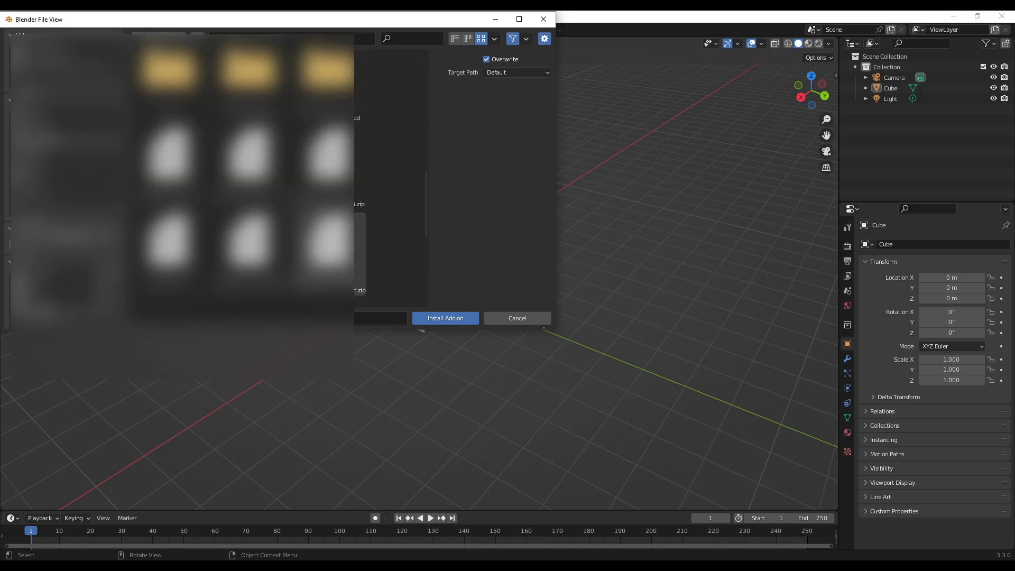
click(167, 156)
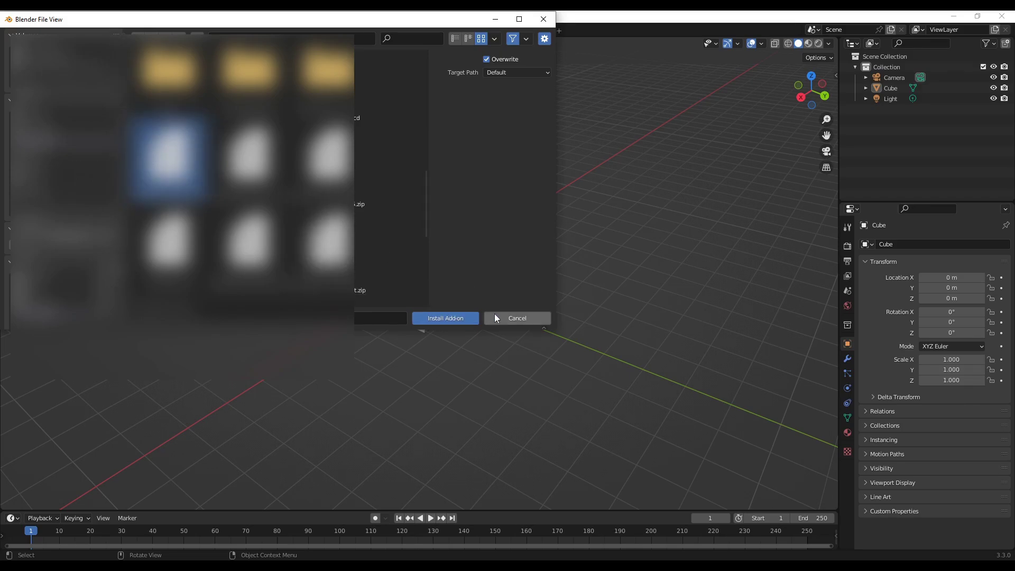
click(544, 19)
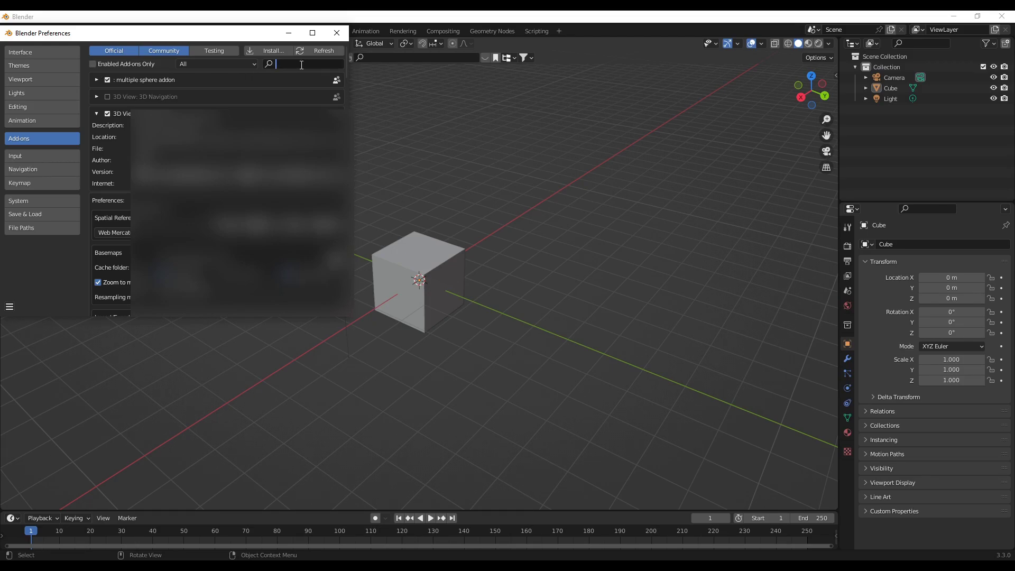
- Search the add-ons for 'gis' and browse the add-on list
text(gi)
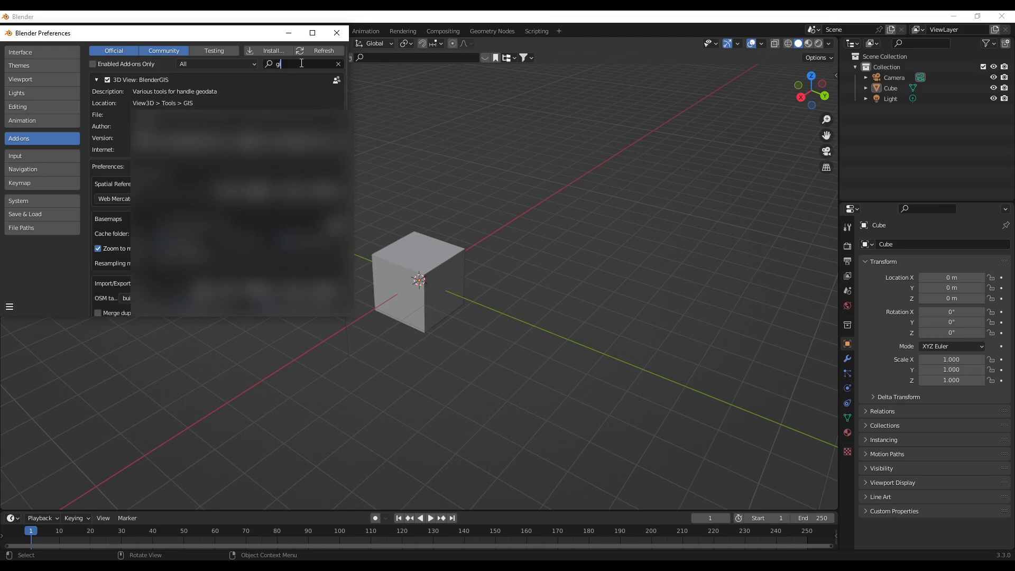
text(s)
click(338, 63)
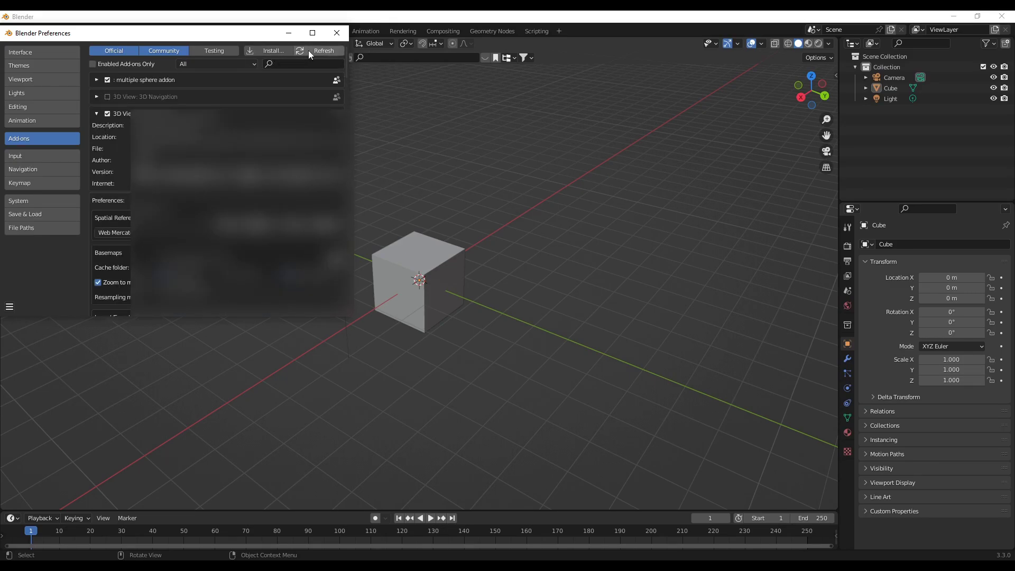
click(42, 154)
click(37, 139)
click(96, 113)
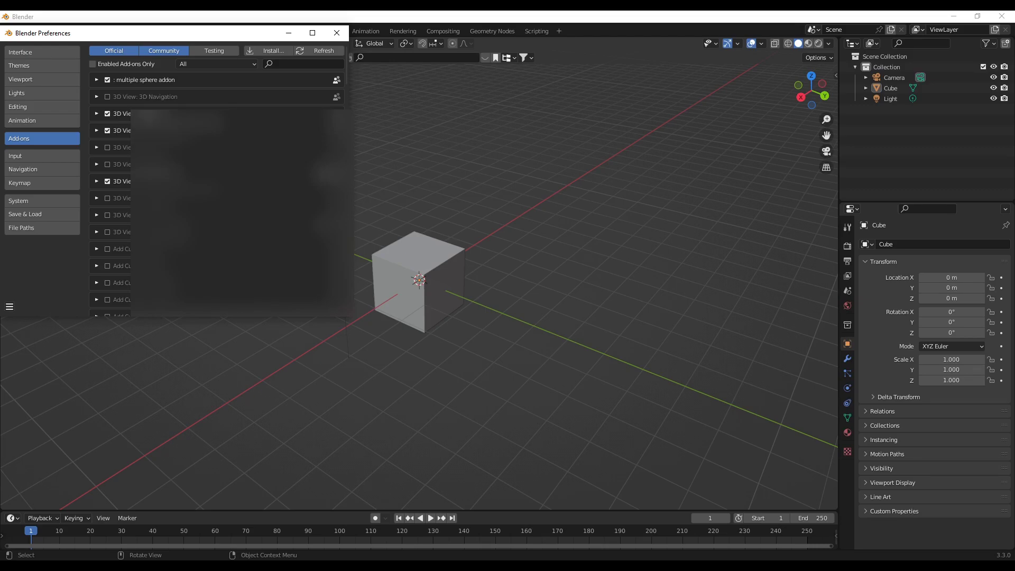
- Enable the 3D View BlenderGIS add-on, review its settings, and close Preferences
click(106, 117)
click(97, 114)
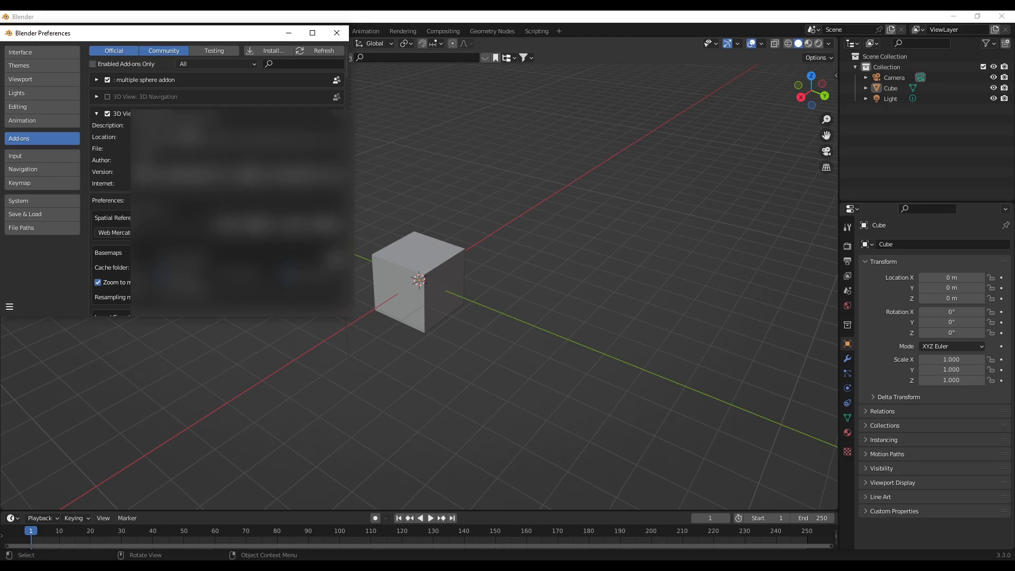
scroll(253, 238, down, 1)
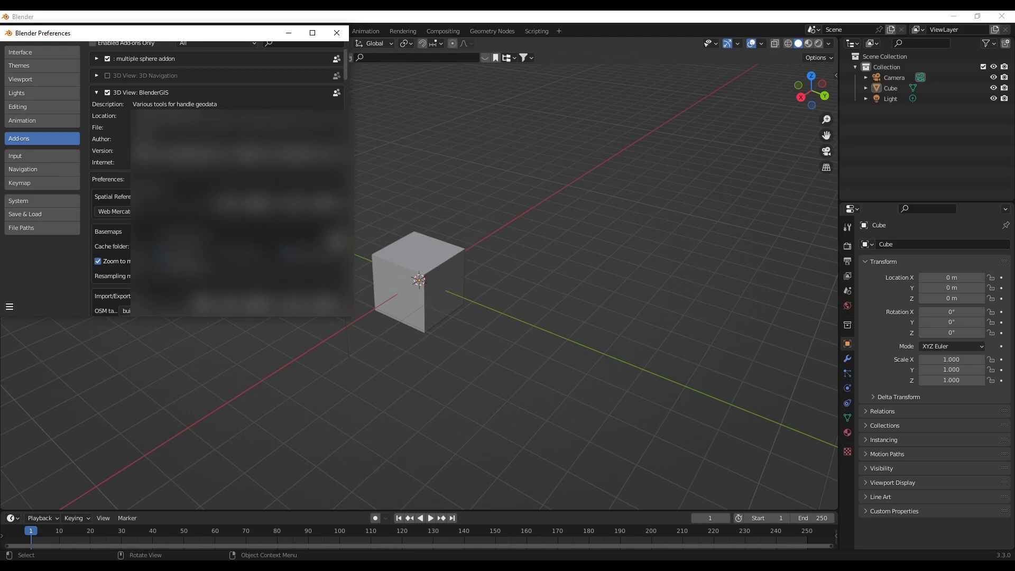
click(337, 33)
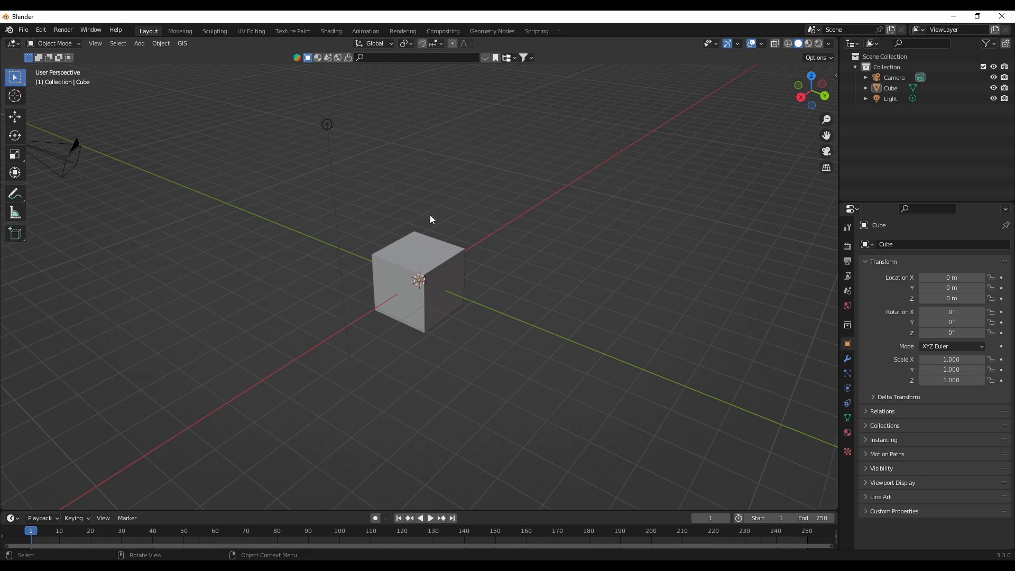
- Delete the default camera, cube and light, and show the GIS Web geodata options
click(185, 44)
key(a)
key(Delete)
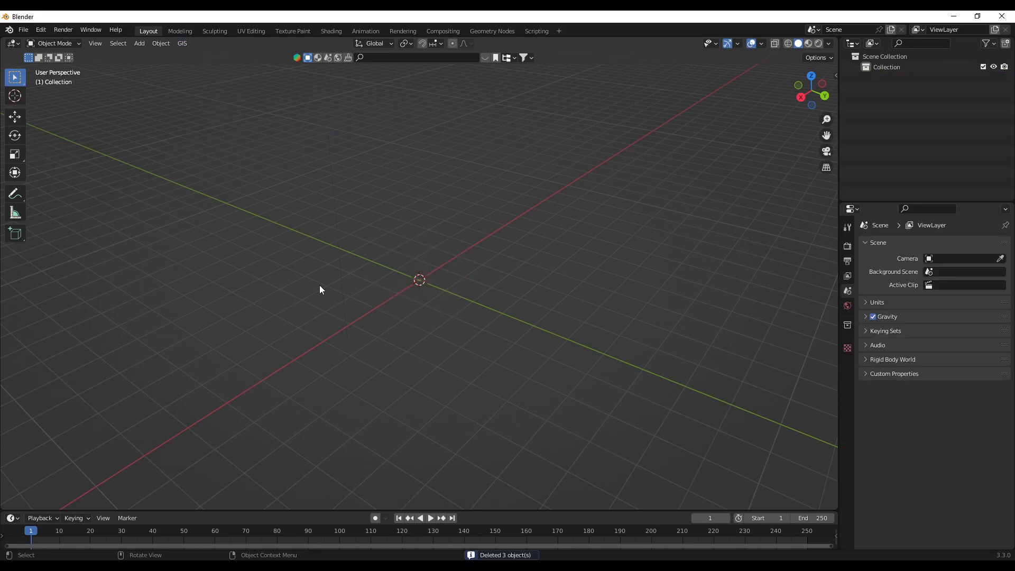
click(184, 45)
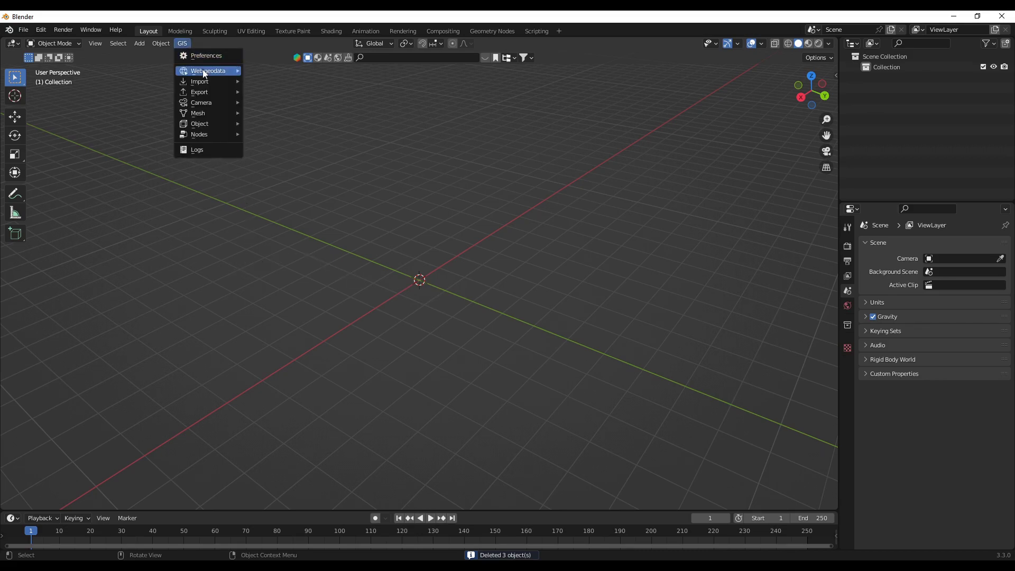
mouse_move(206, 74)
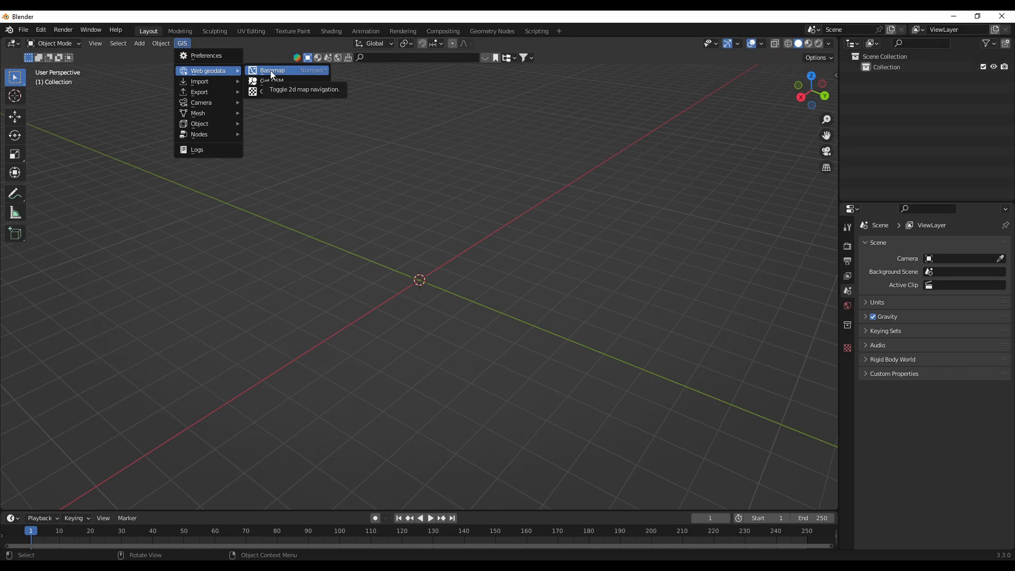
- Set up a Basemap with Google as the source and Satellite as the layer
click(288, 76)
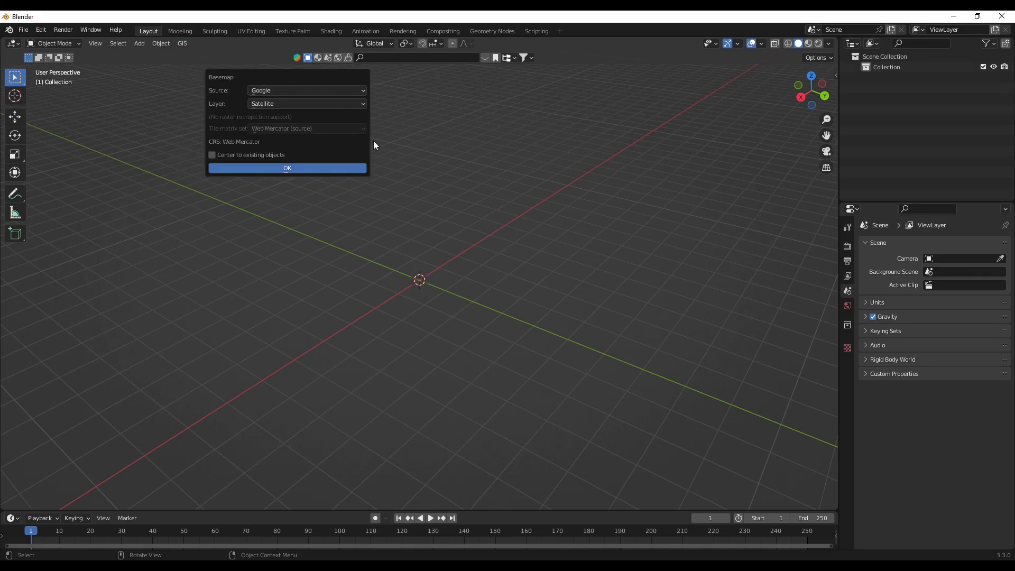
click(290, 90)
click(290, 90)
click(309, 103)
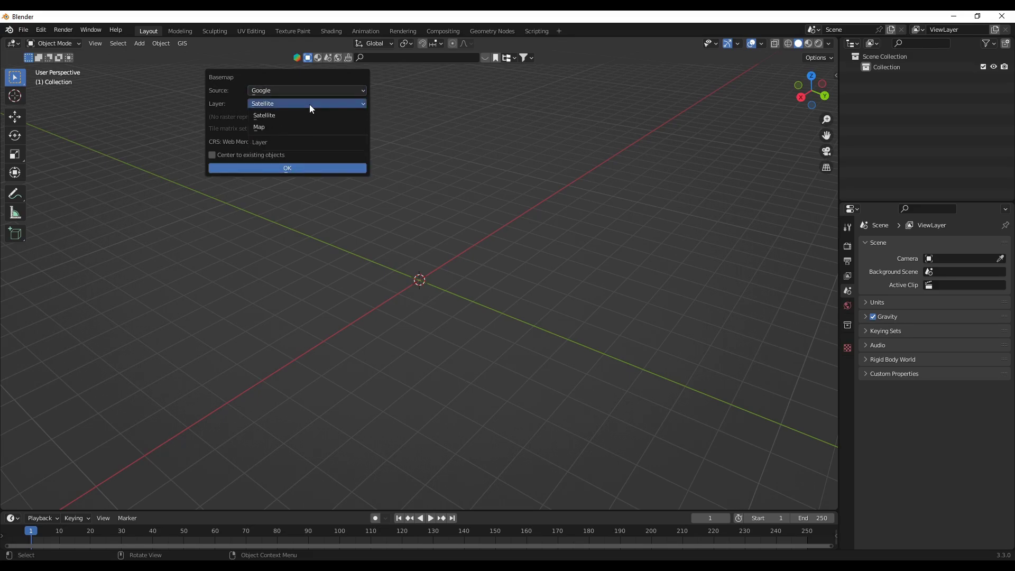
click(309, 103)
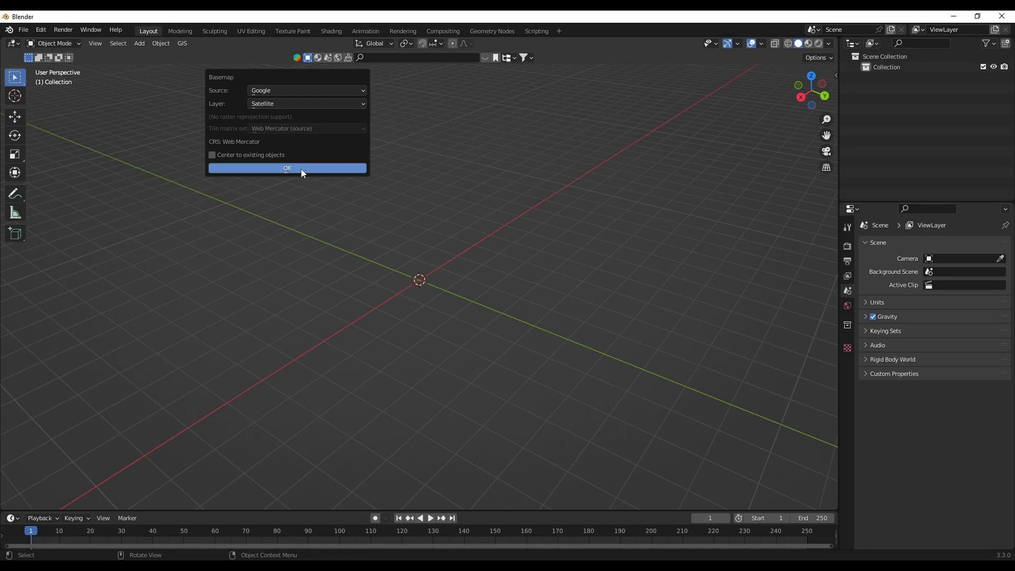
middle_drag(462, 211, 278, 167)
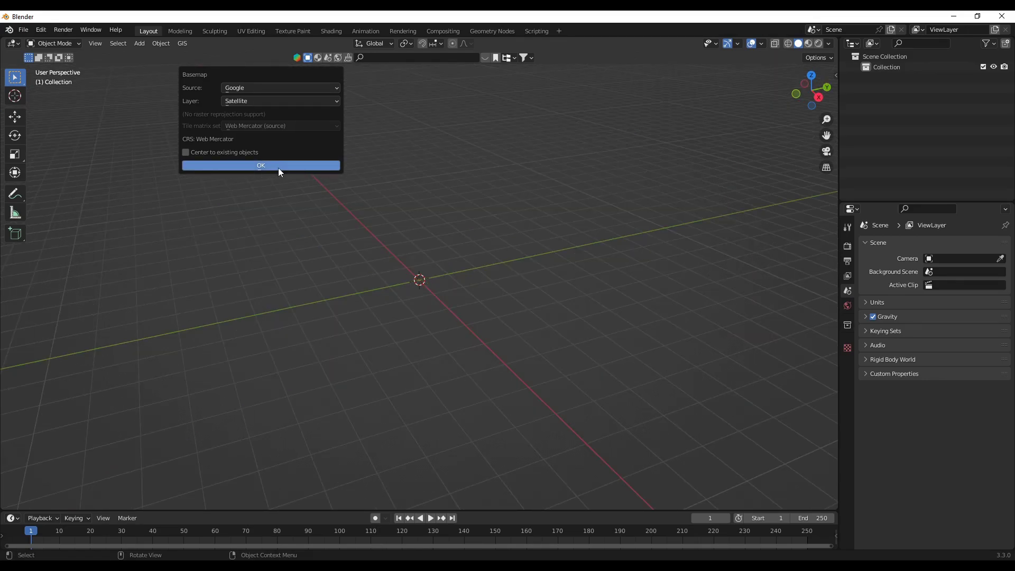
- Confirm the Google Satellite basemap and view the whole world at zoom 2
click(279, 168)
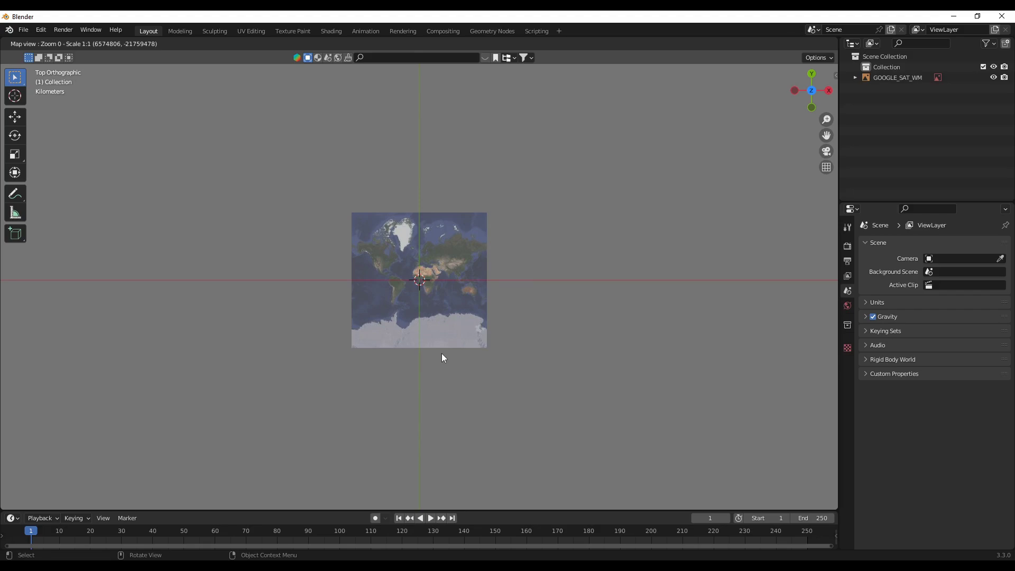
scroll(442, 353, up, 1)
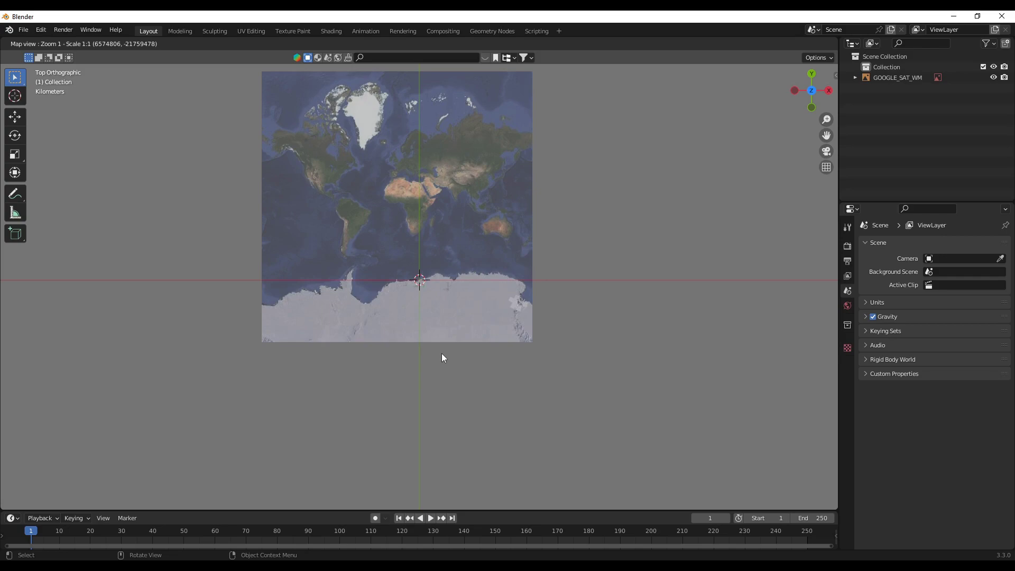
scroll(443, 358, down, 1)
scroll(443, 358, up, 1)
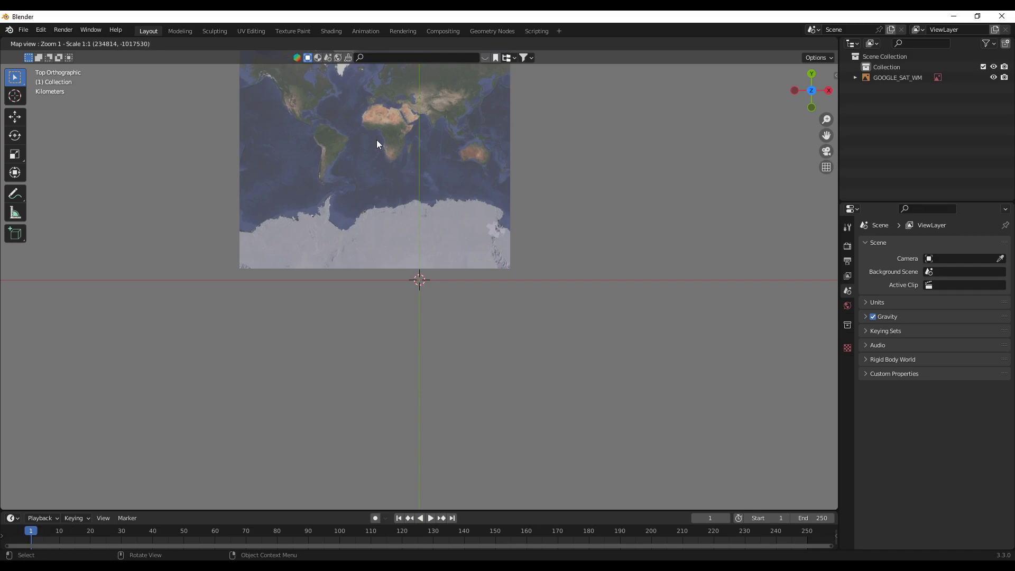
scroll(376, 141, up, 1)
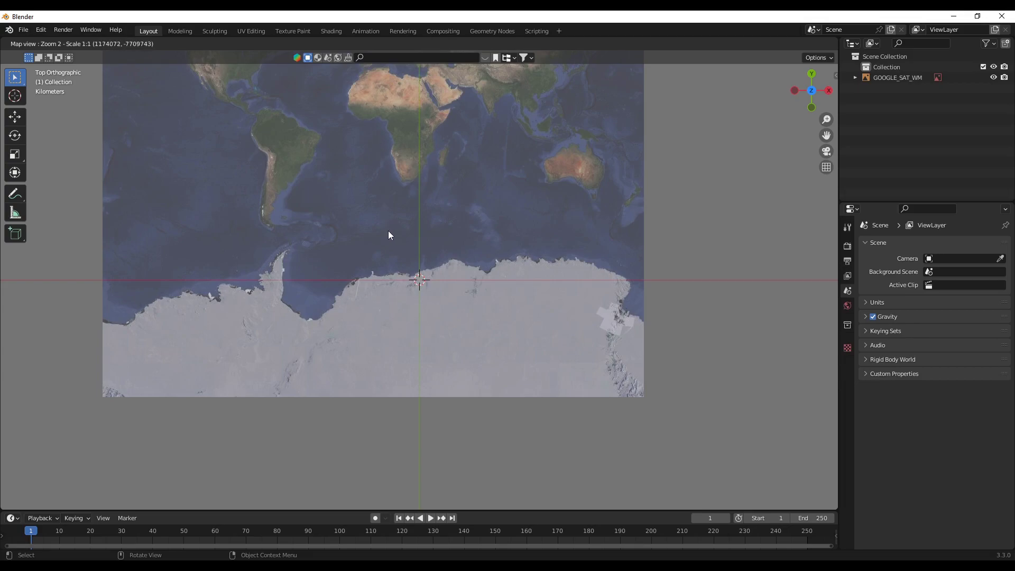
- Jump the map to 'new york' at zoom level 15
key(g)
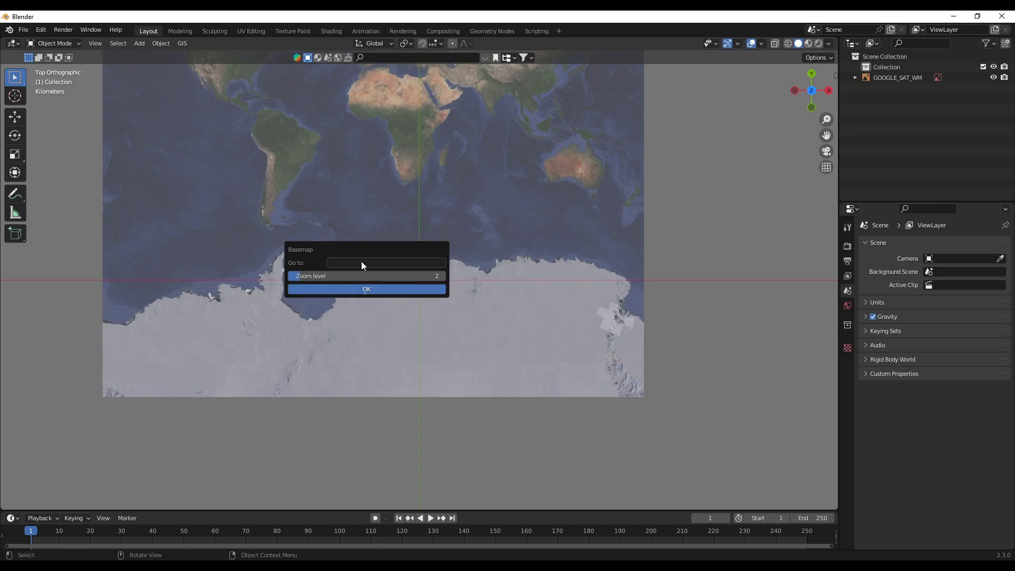
click(362, 262)
text(new york)
click(392, 275)
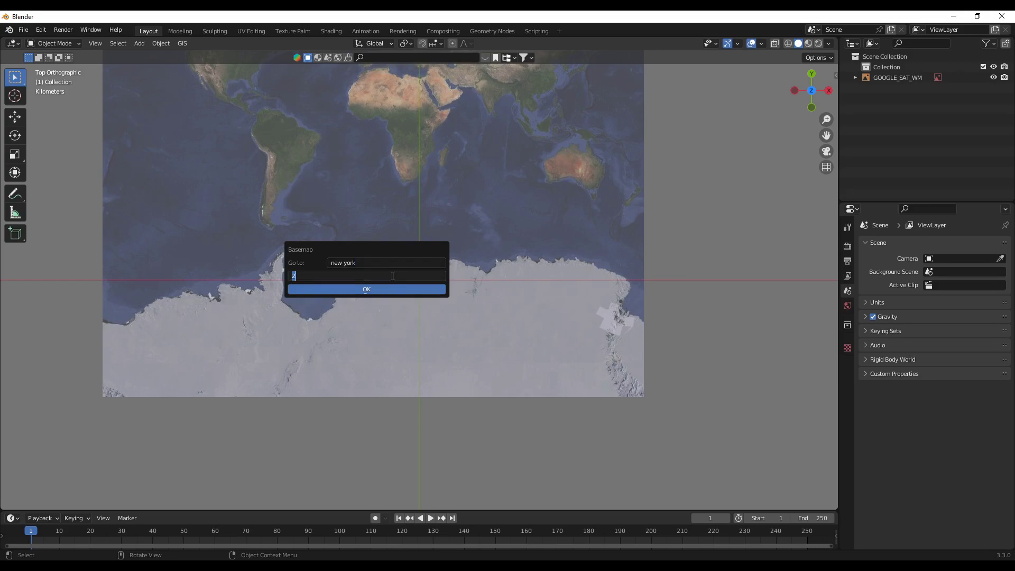
text(15)
click(380, 289)
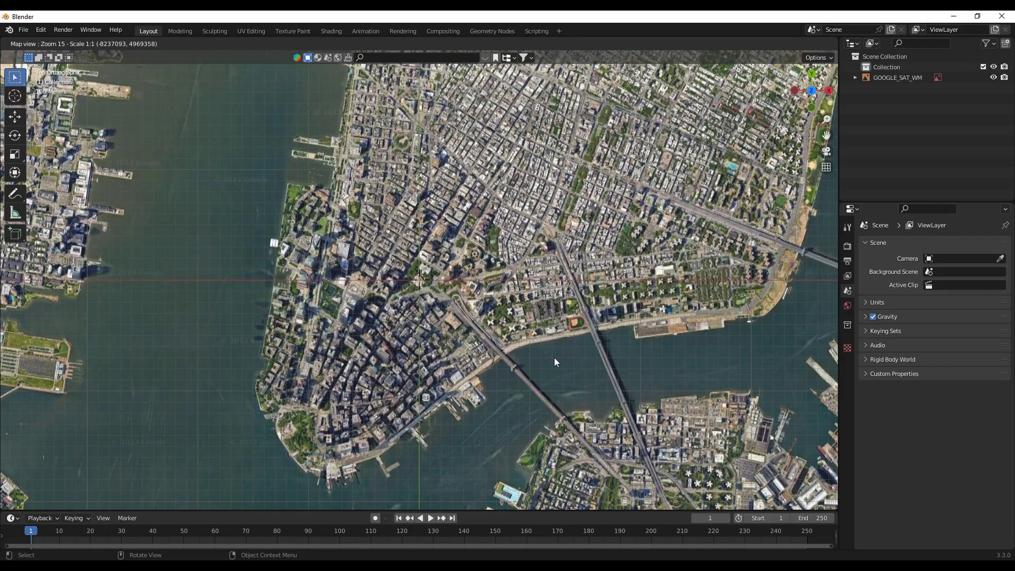
- Center lower Manhattan, lock zoom 16, and export it as a satellite-textured plane
ctrl+scroll(554, 362, down, 2)
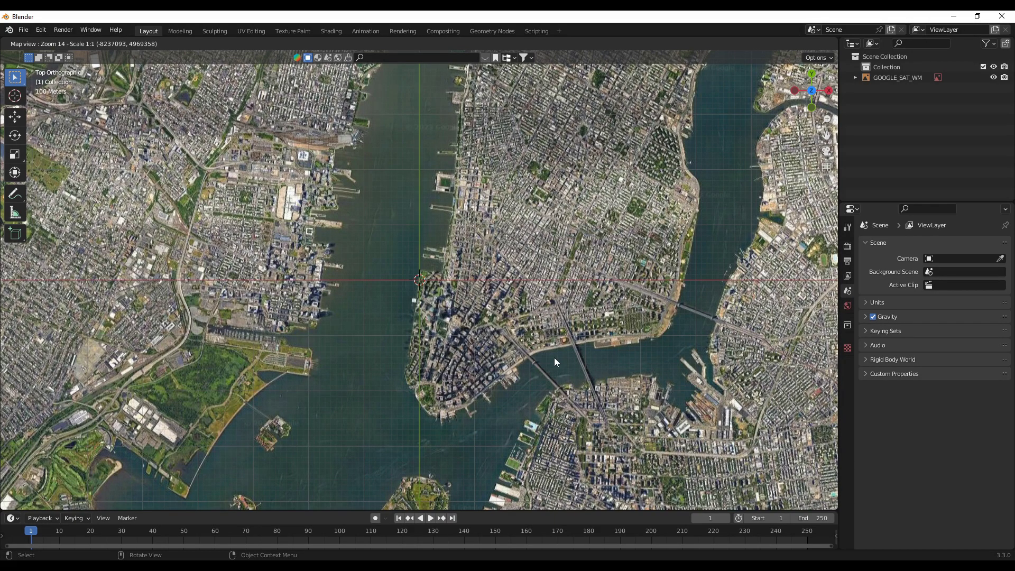
scroll(459, 356, up, 1)
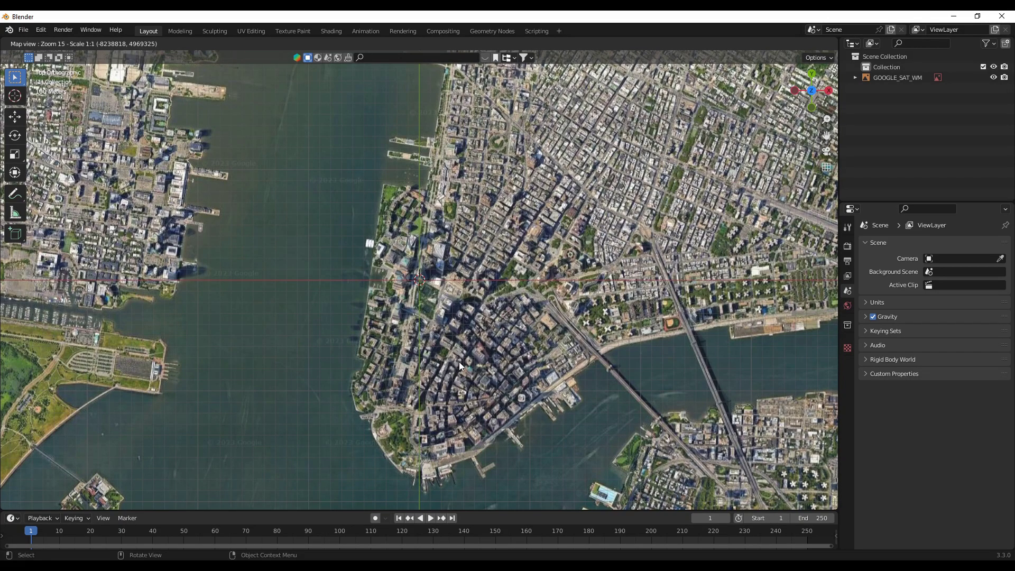
scroll(458, 361, up, 1)
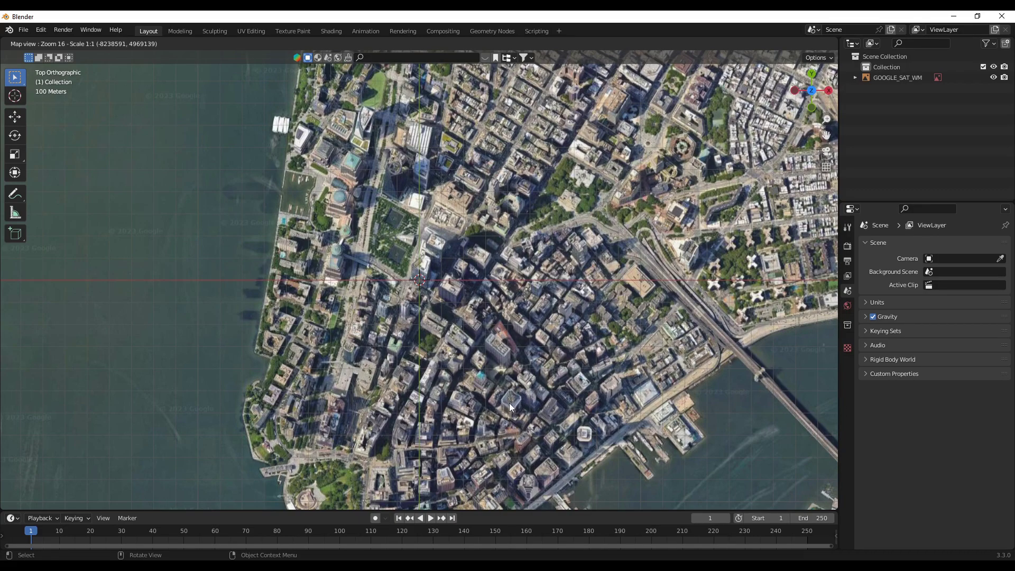
drag(509, 402, 424, 298)
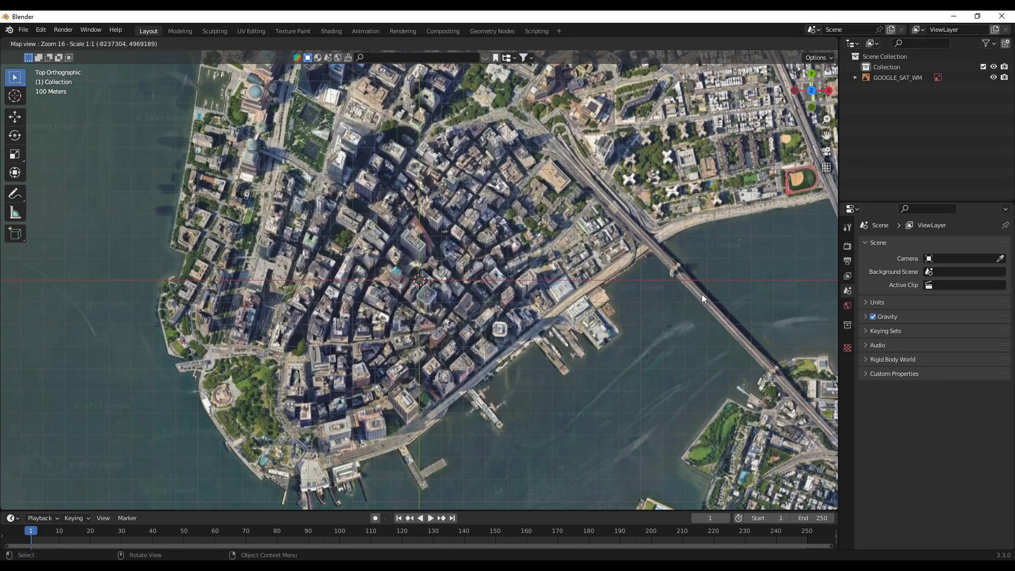
key(l)
key(e)
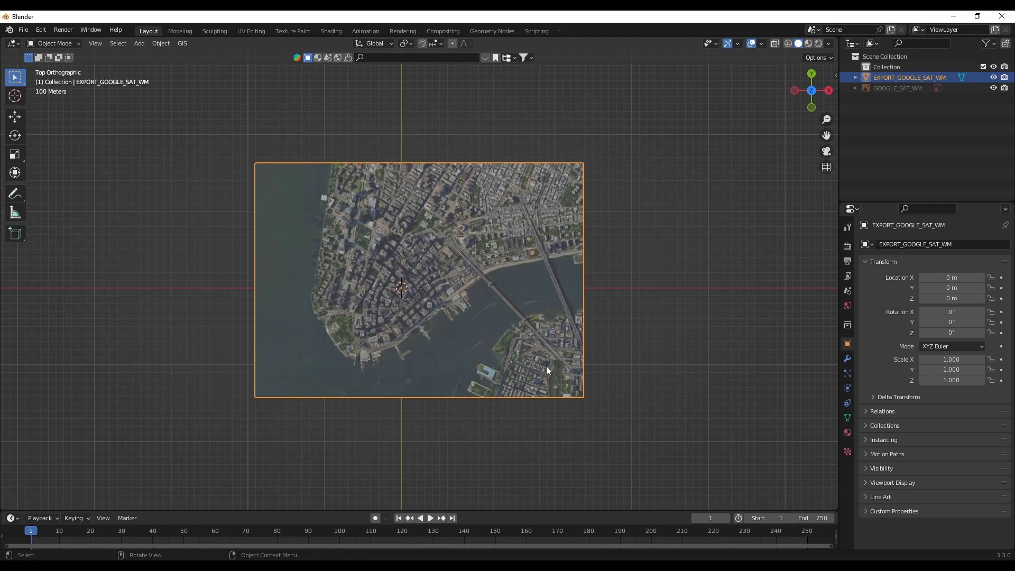
middle_drag(553, 475, 480, 337)
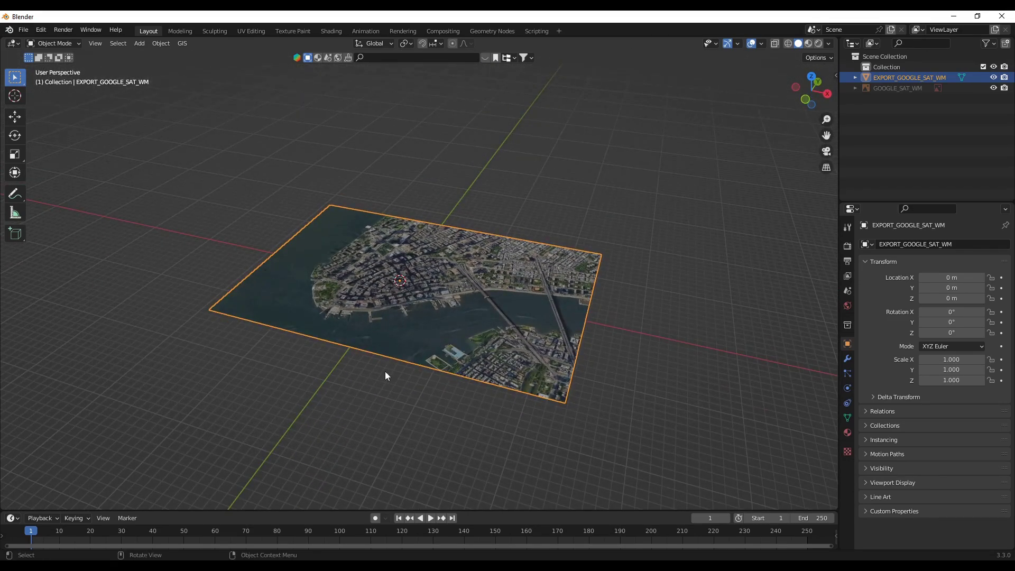
key(KP_1)
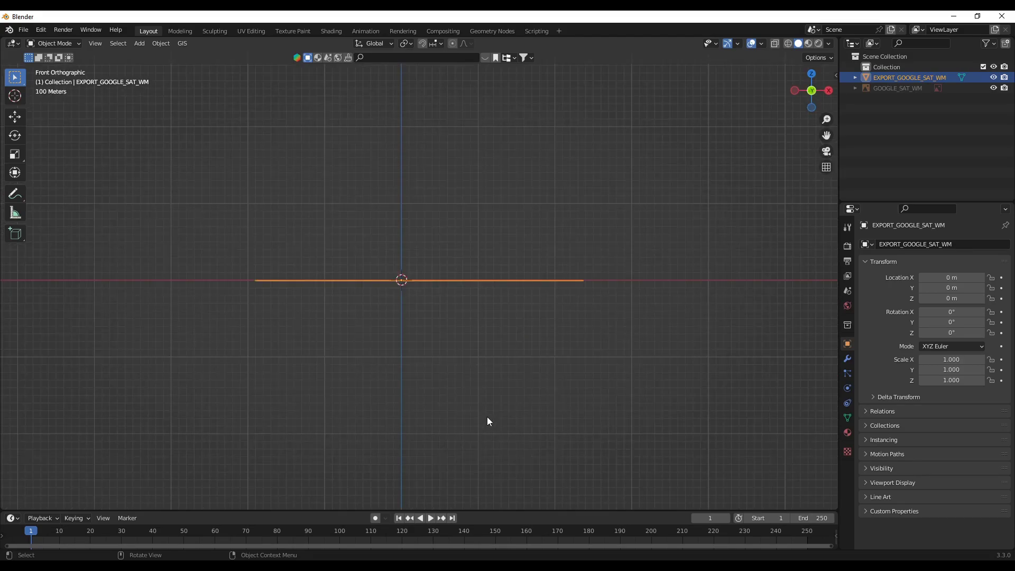
mouse_move(487, 418)
middle_down()
mouse_move(487, 389)
mouse_move(494, 408)
middle_up()
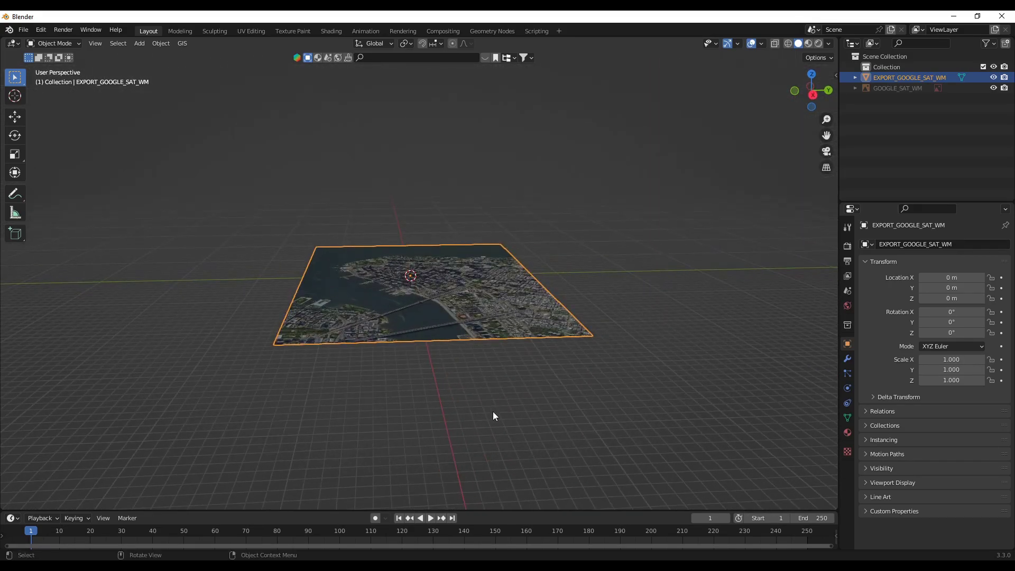
scroll(404, 344, up, 5)
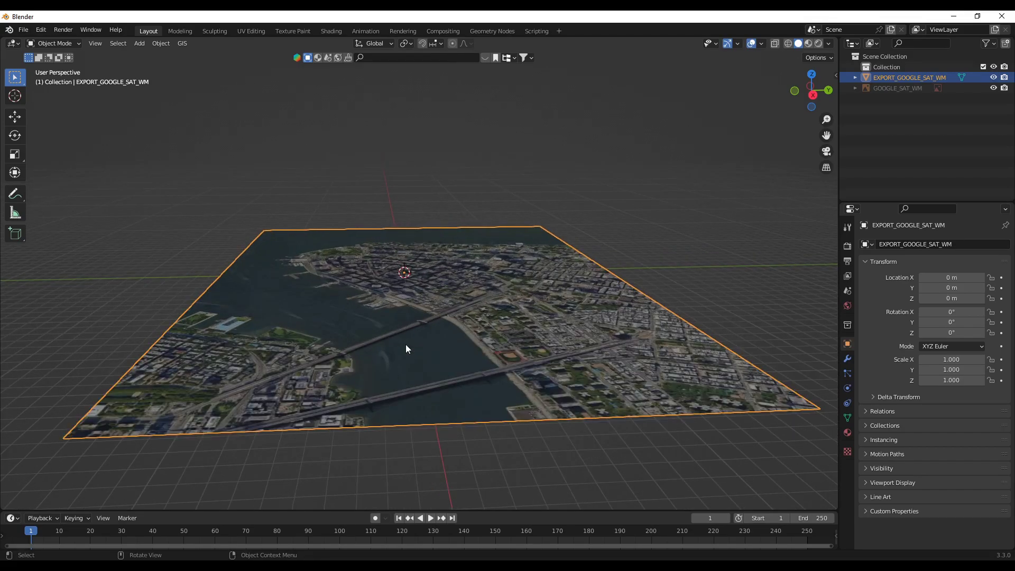
middle_drag(507, 383, 407, 453)
middle_drag(563, 364, 614, 405)
middle_drag(665, 426, 386, 408)
middle_drag(510, 447, 485, 426)
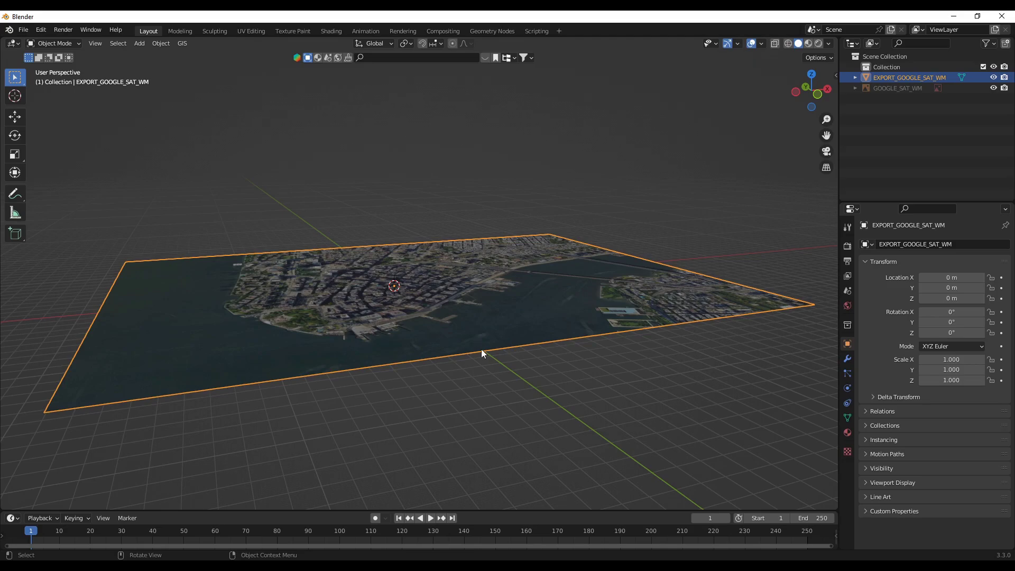
middle_drag(457, 351, 476, 370)
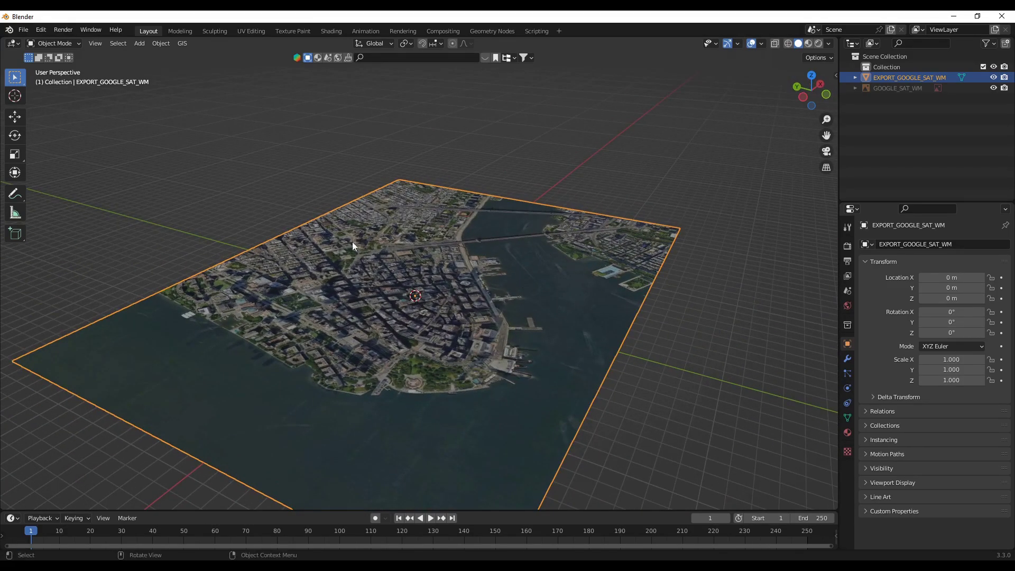
- Get elevation for the map plane from the Marine-geo.org GMRT server
click(182, 43)
mouse_move(205, 78)
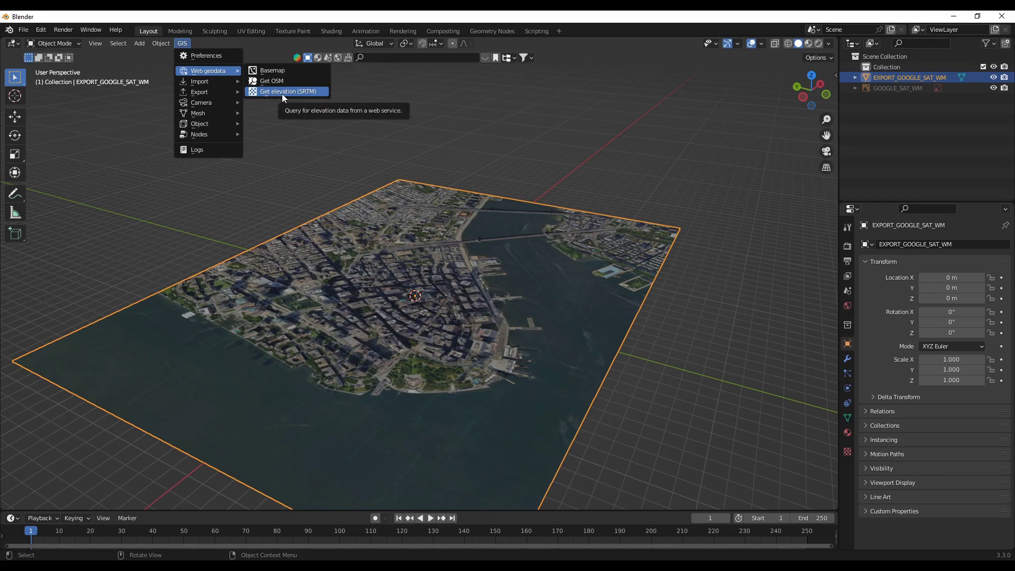
click(313, 91)
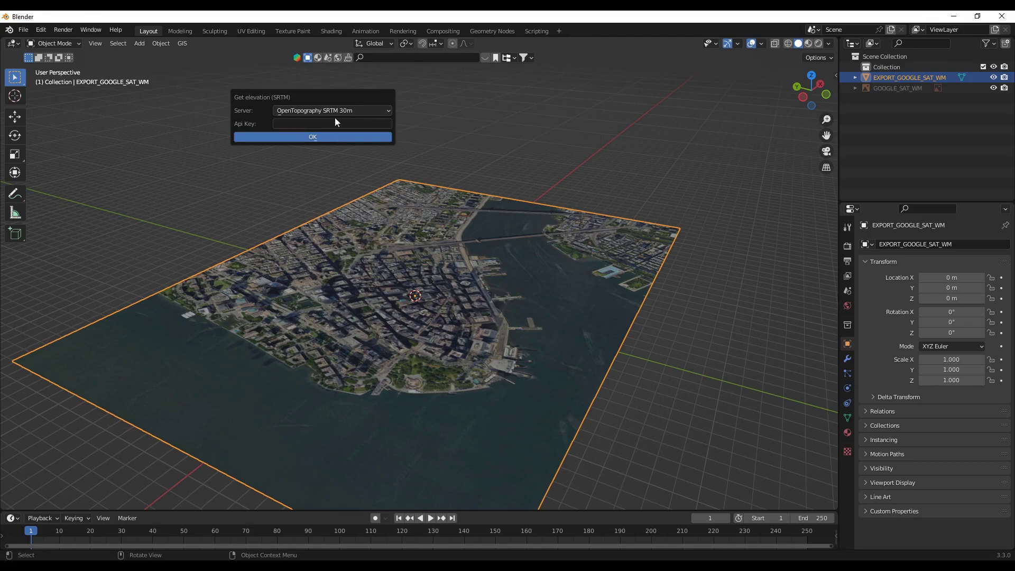
click(360, 111)
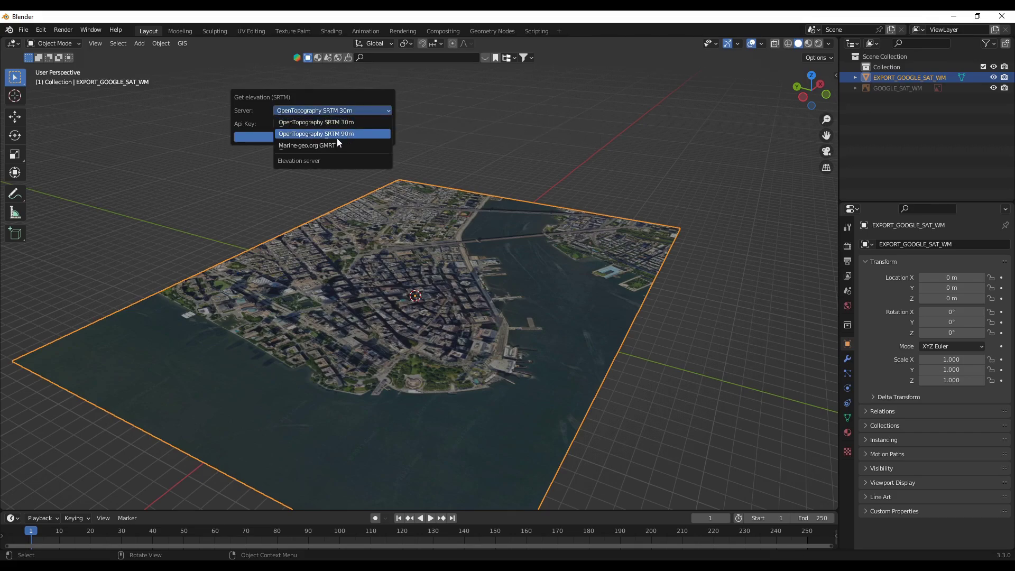
click(294, 122)
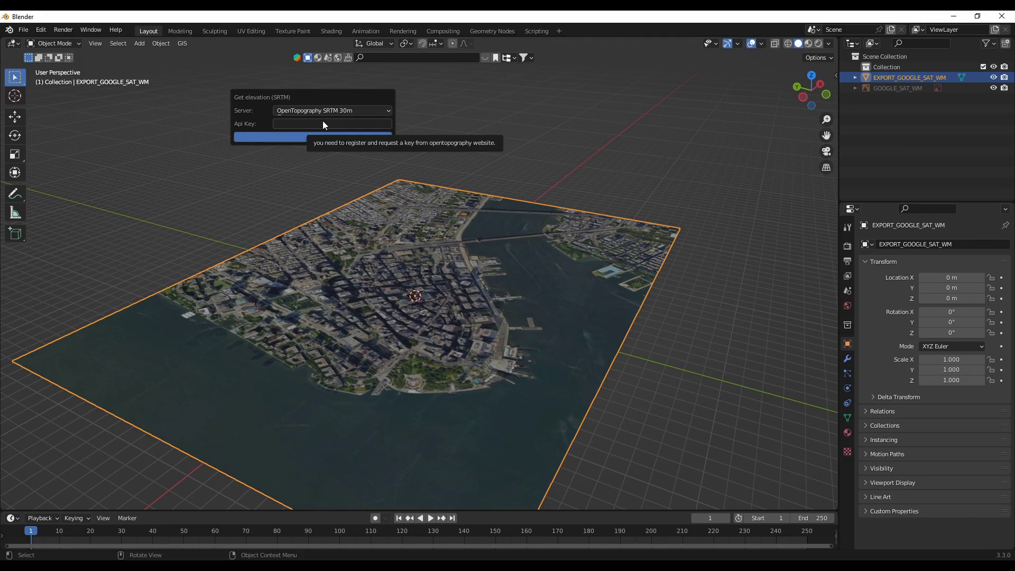
click(353, 110)
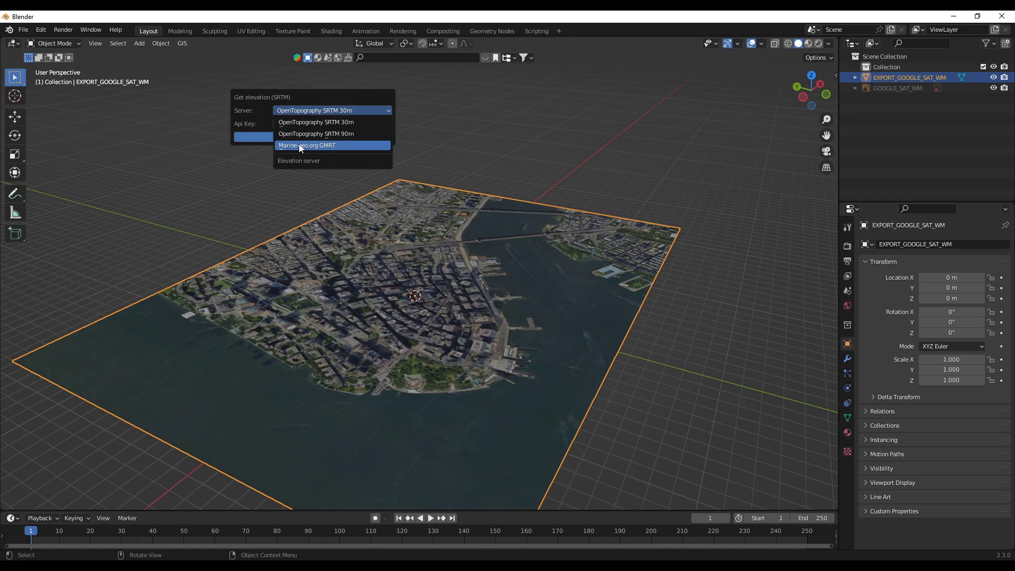
click(332, 148)
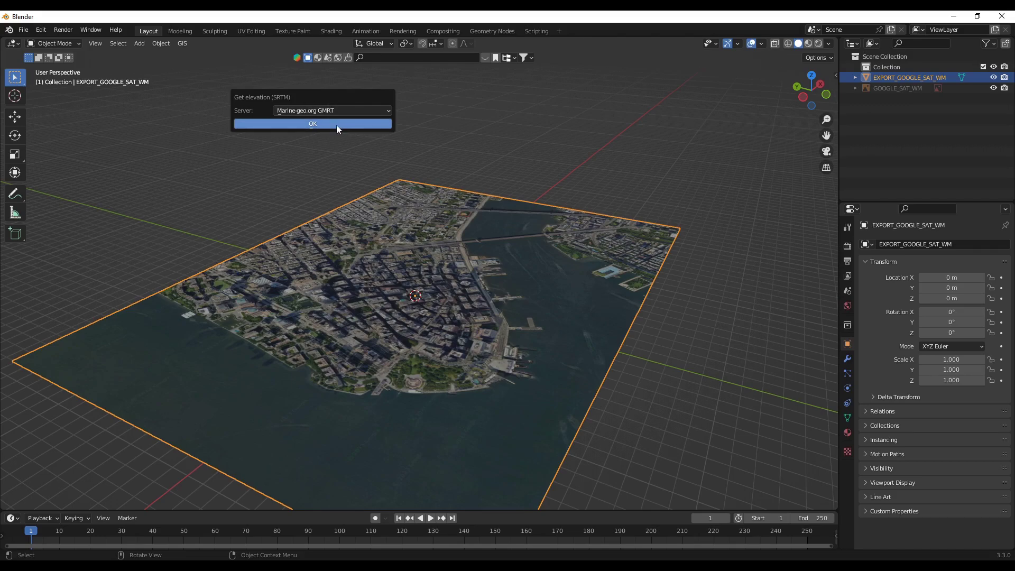
click(334, 125)
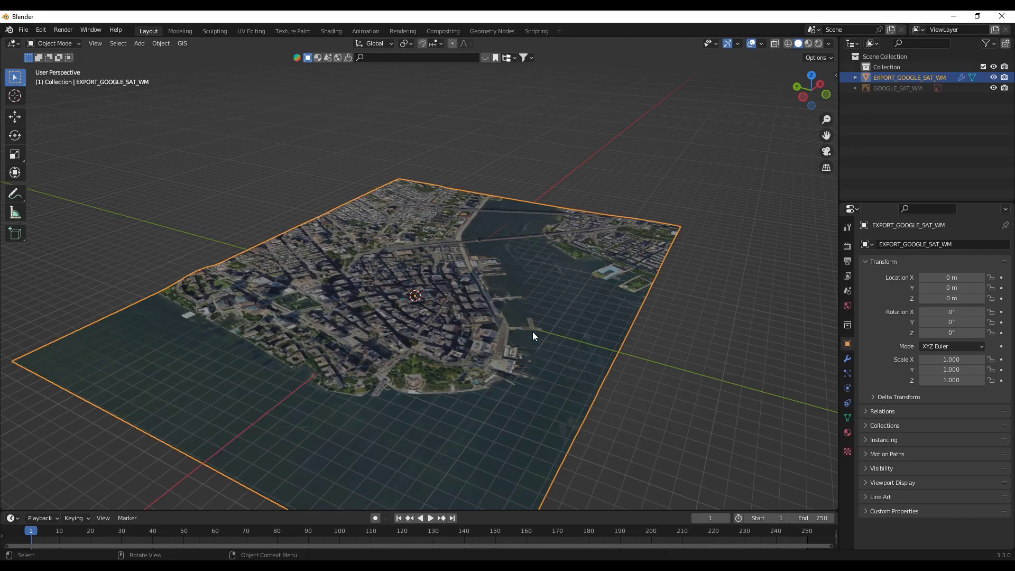
middle_drag(305, 400, 473, 386)
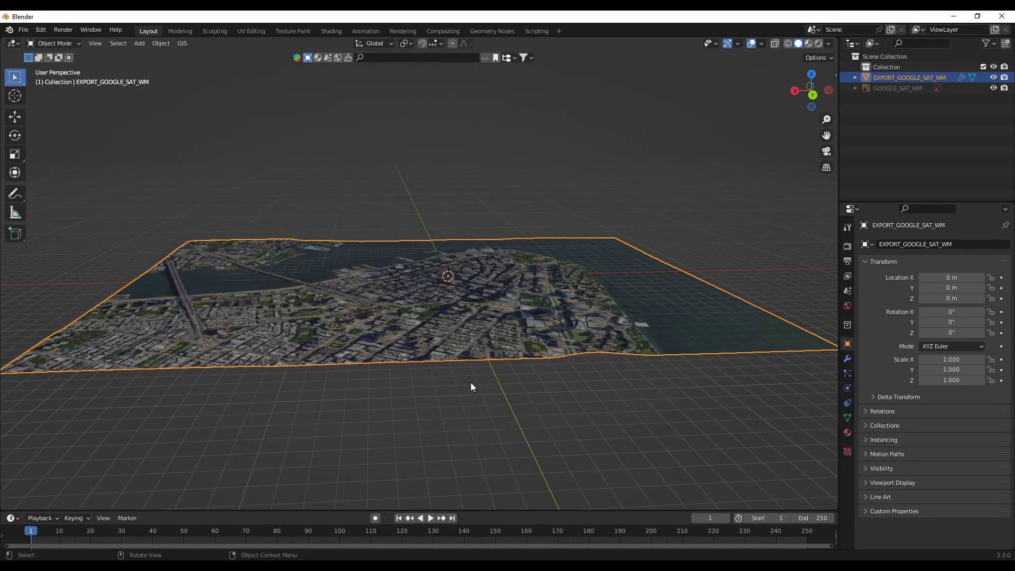
key(KP_1)
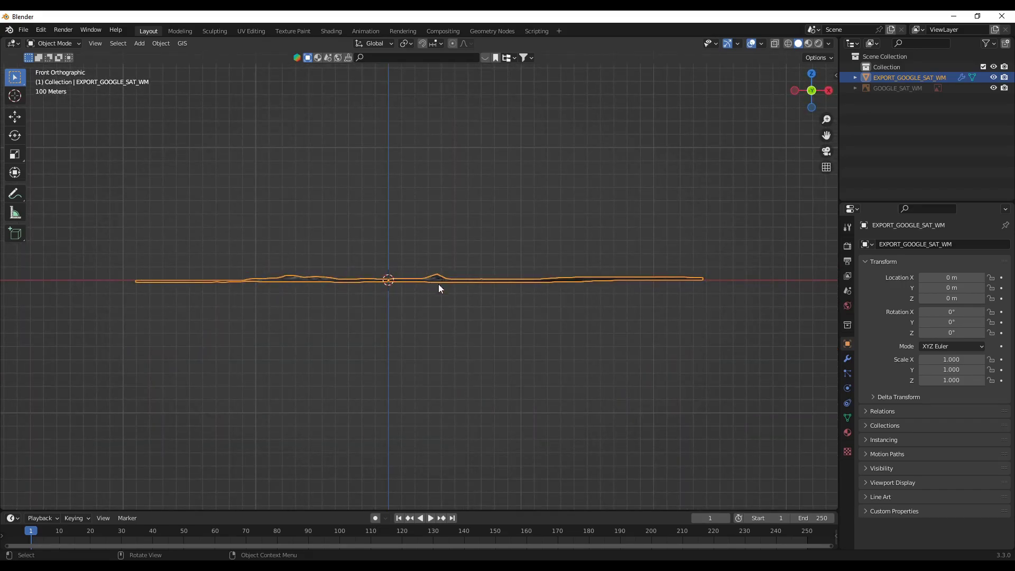
scroll(343, 295, up, 2)
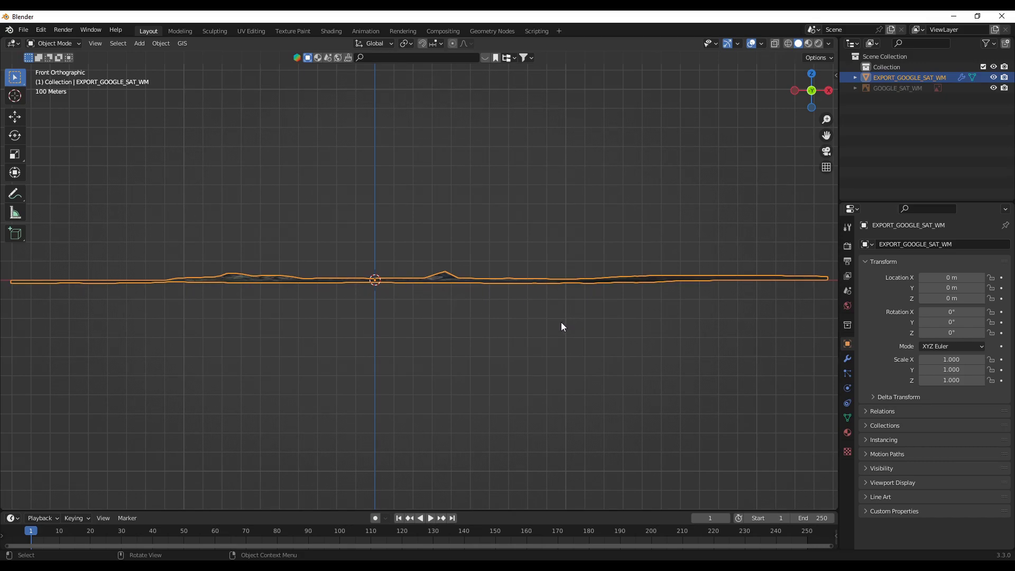
middle_drag(561, 324, 237, 363)
scroll(261, 348, down, 2)
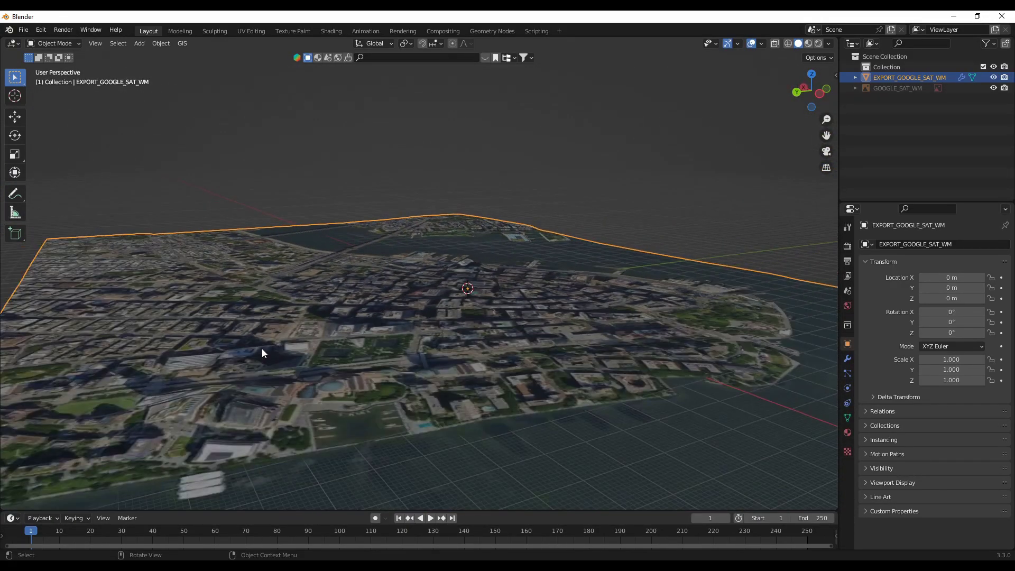
middle_drag(464, 360, 370, 369)
scroll(381, 366, down, 4)
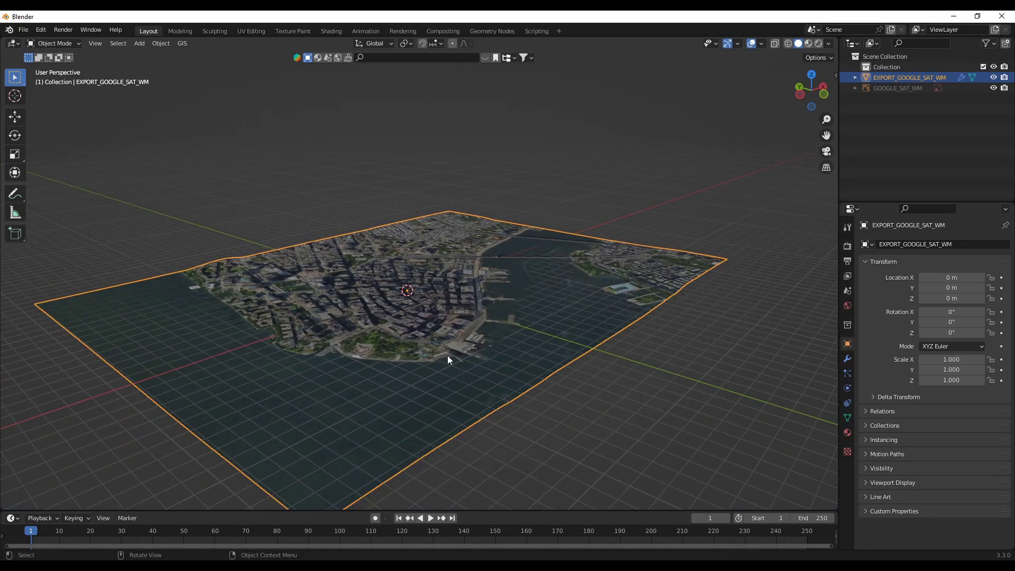
scroll(443, 352, up, 3)
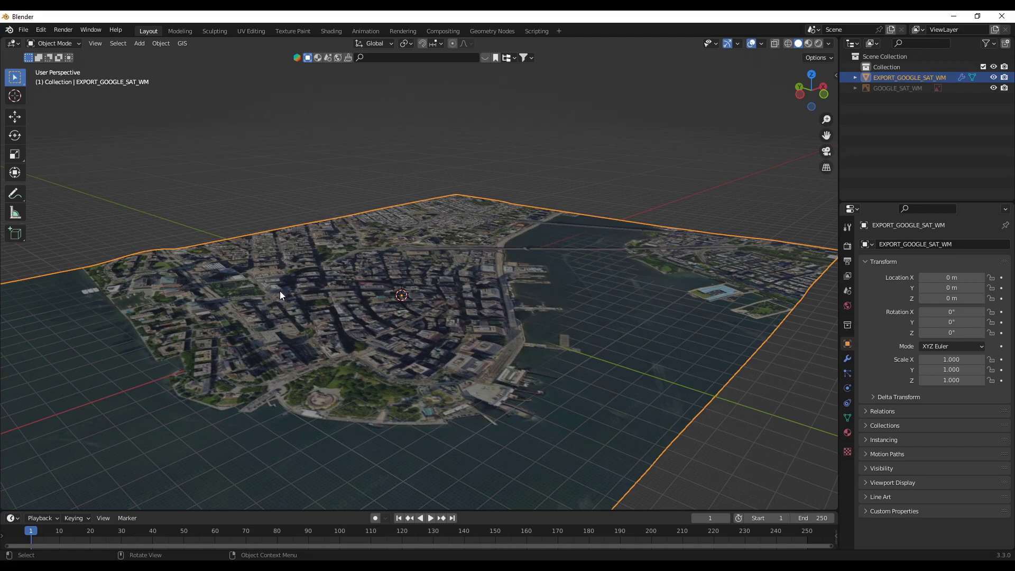
- Import OpenStreetMap building ways with Buildings extrusion at default height 20
click(181, 45)
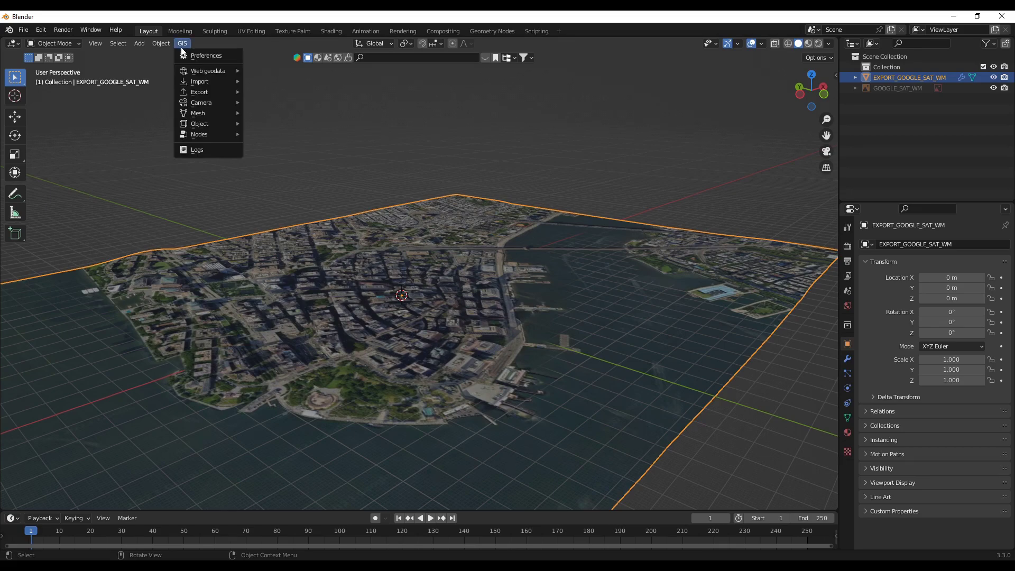
mouse_move(214, 72)
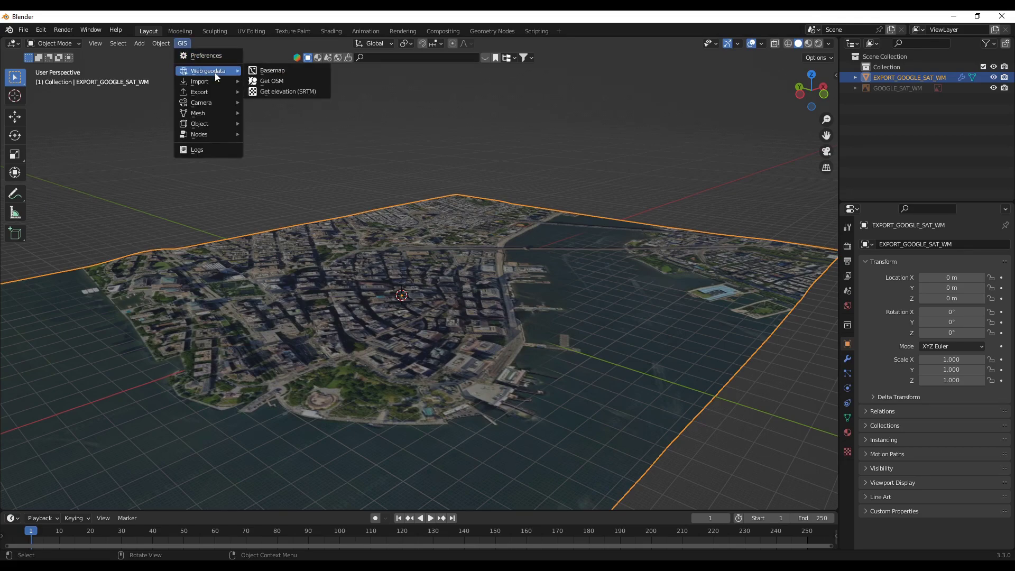
click(282, 83)
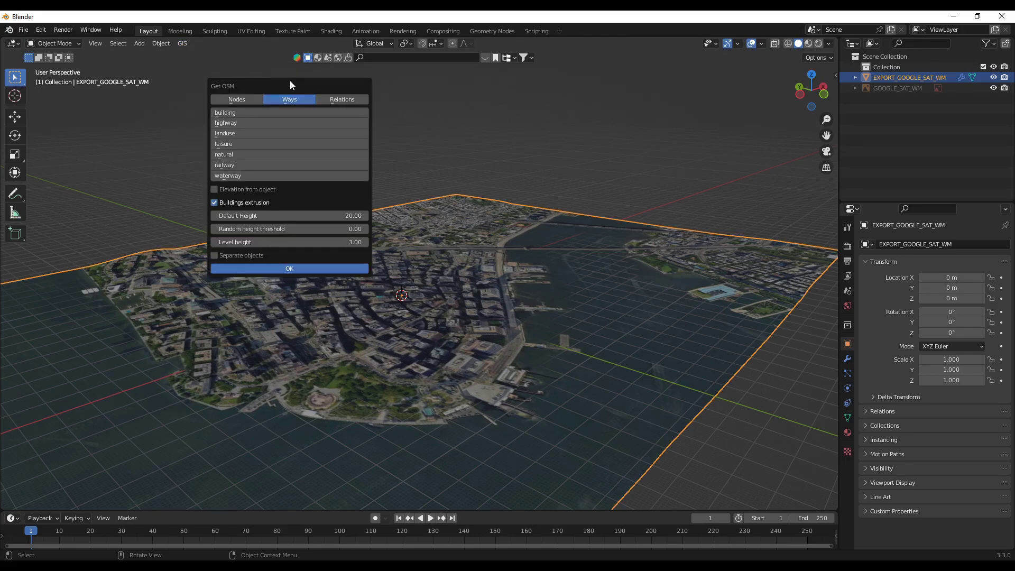
click(224, 112)
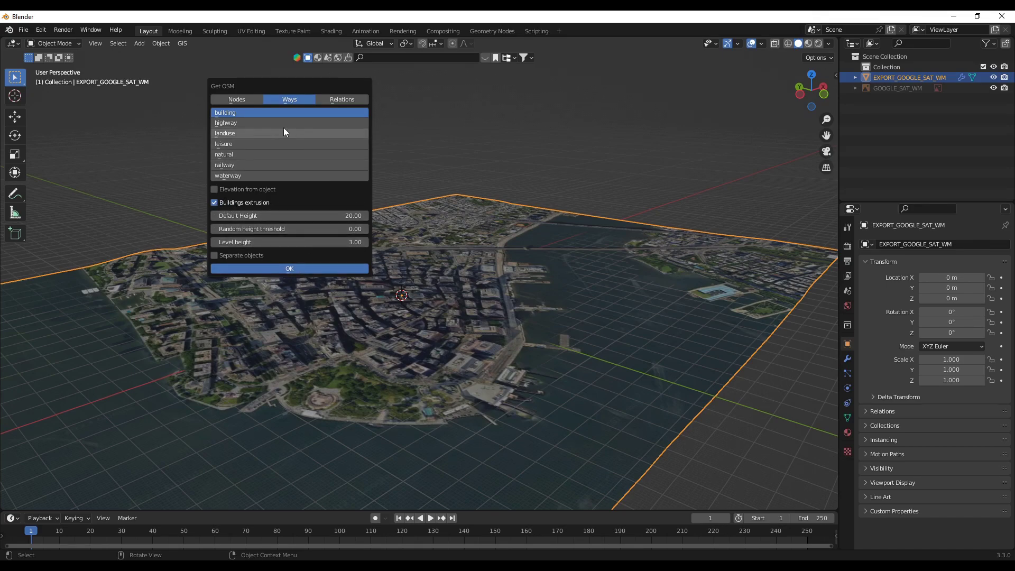
click(303, 268)
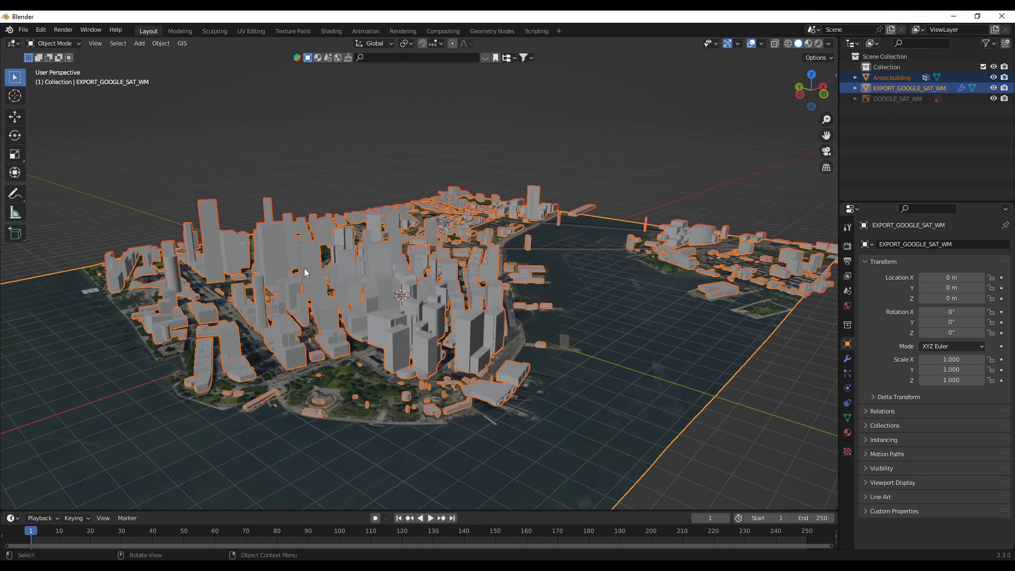
- Deselect everything and orbit the extruded city from a low ground view up over the river
scroll(540, 351, down, 3)
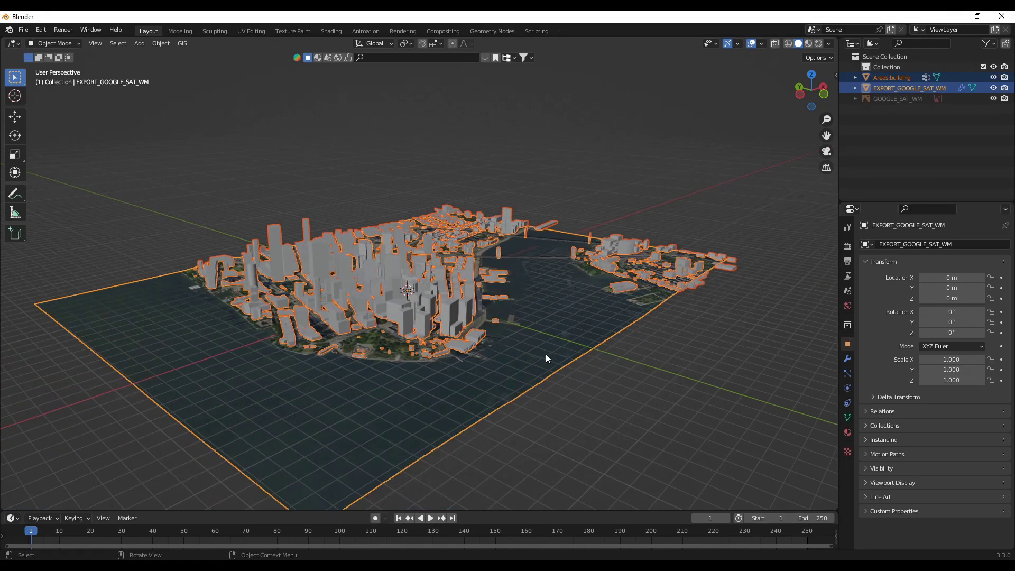
click(557, 423)
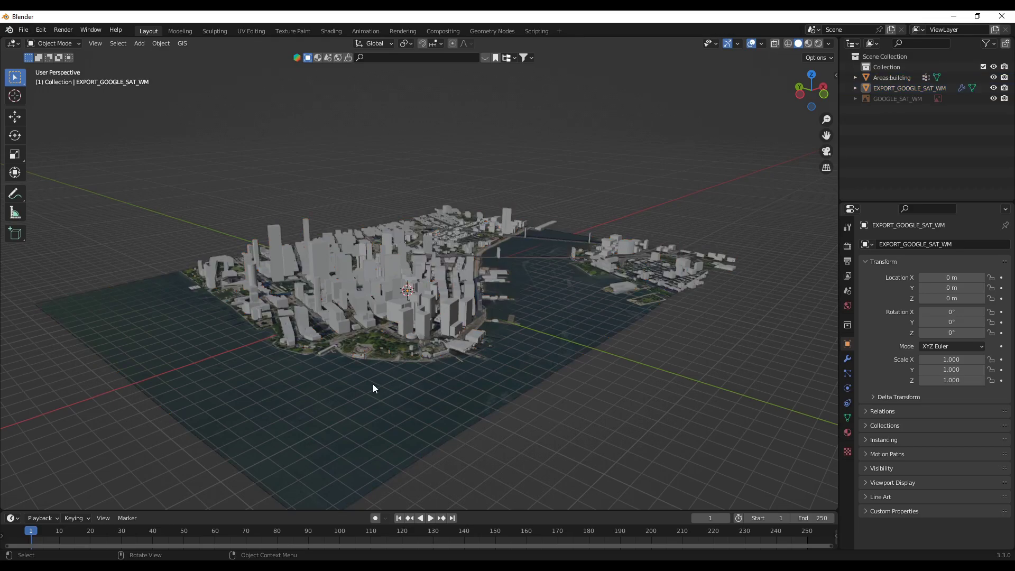
scroll(372, 383, up, 3)
middle_drag(490, 401, 474, 420)
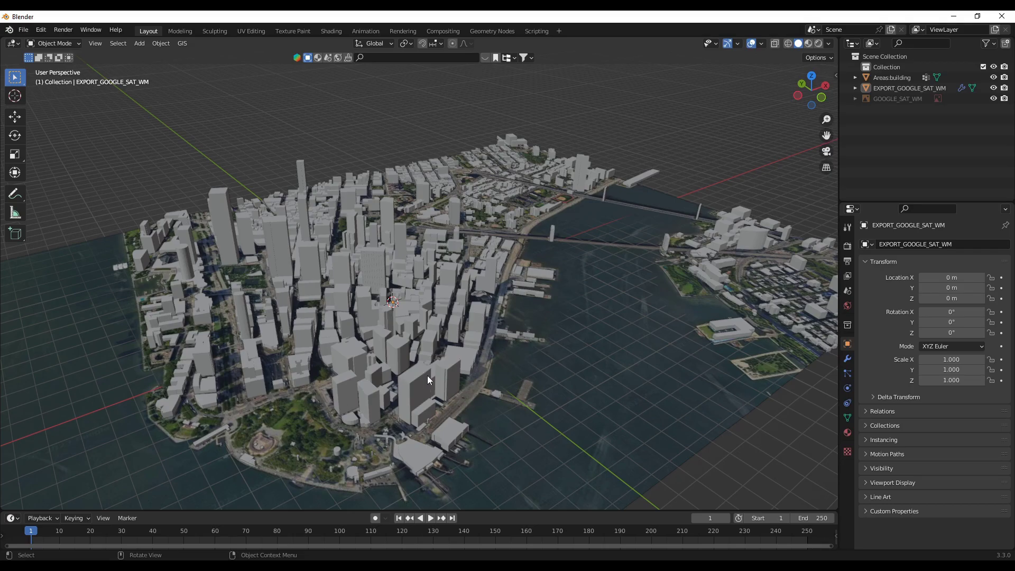
middle_drag(422, 379, 439, 346)
scroll(400, 341, up, 6)
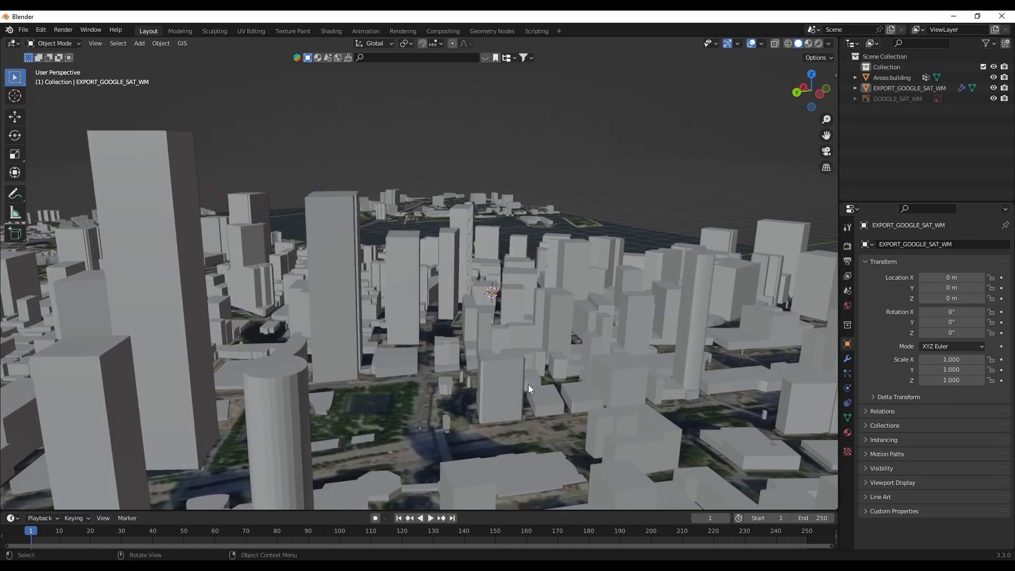
scroll(528, 385, down, 5)
middle_drag(528, 385, 482, 395)
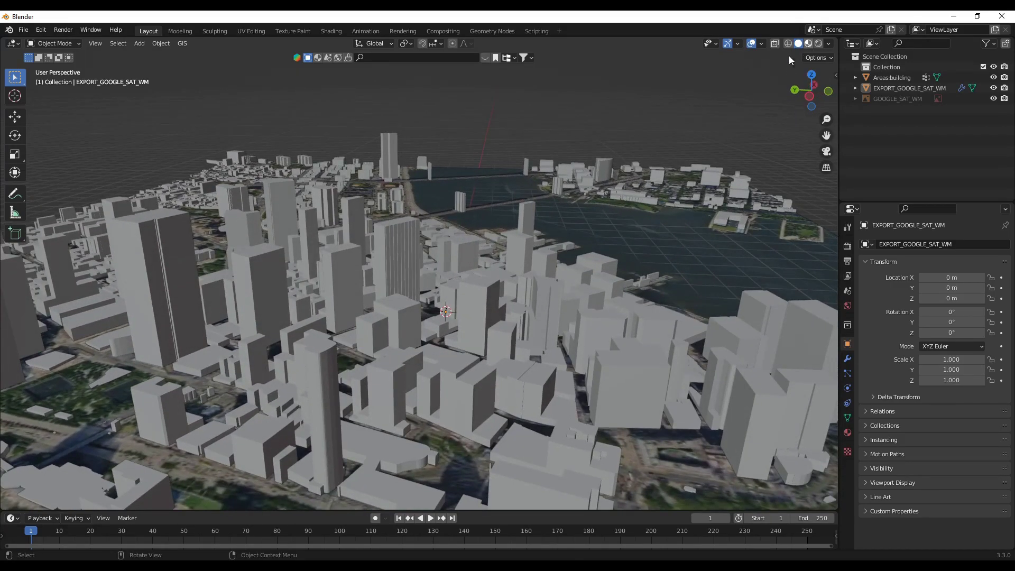
- Switch viewport shading to Material Preview and select the merged Areas:building object
click(808, 43)
scroll(474, 328, down, 3)
mouse_move(474, 362)
middle_down()
mouse_move(347, 363)
mouse_move(436, 352)
middle_up()
scroll(262, 349, up, 3)
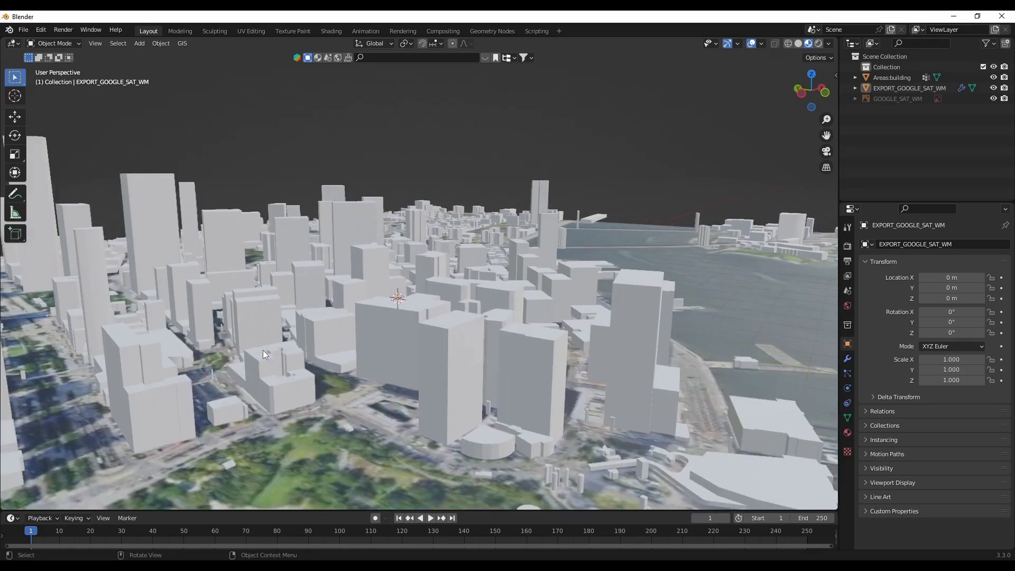
scroll(262, 350, down, 5)
middle_drag(281, 349, 414, 387)
click(431, 369)
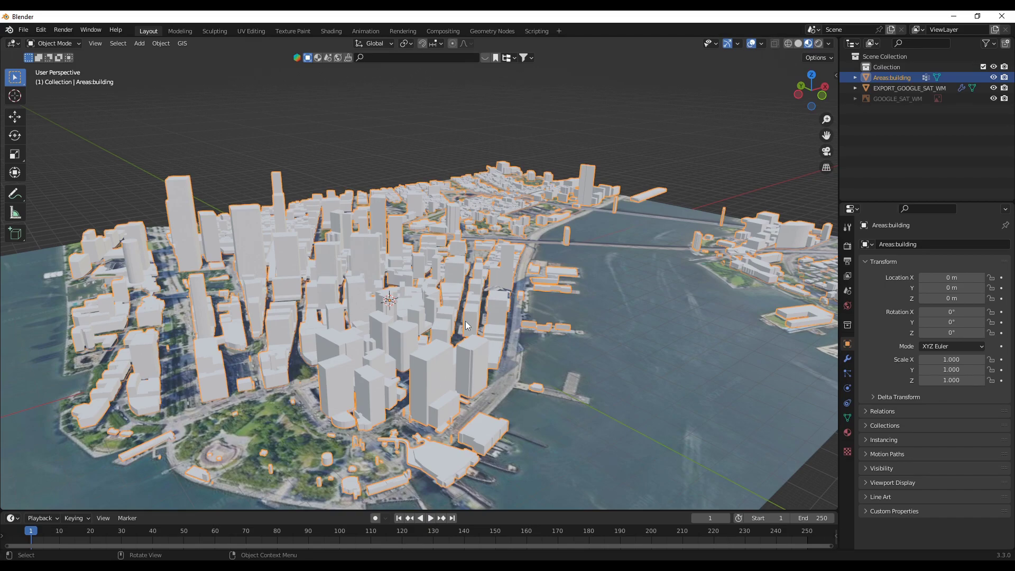
- Delete the merged Areas:building object and make a first Get OSM building import attempt
key(Delete)
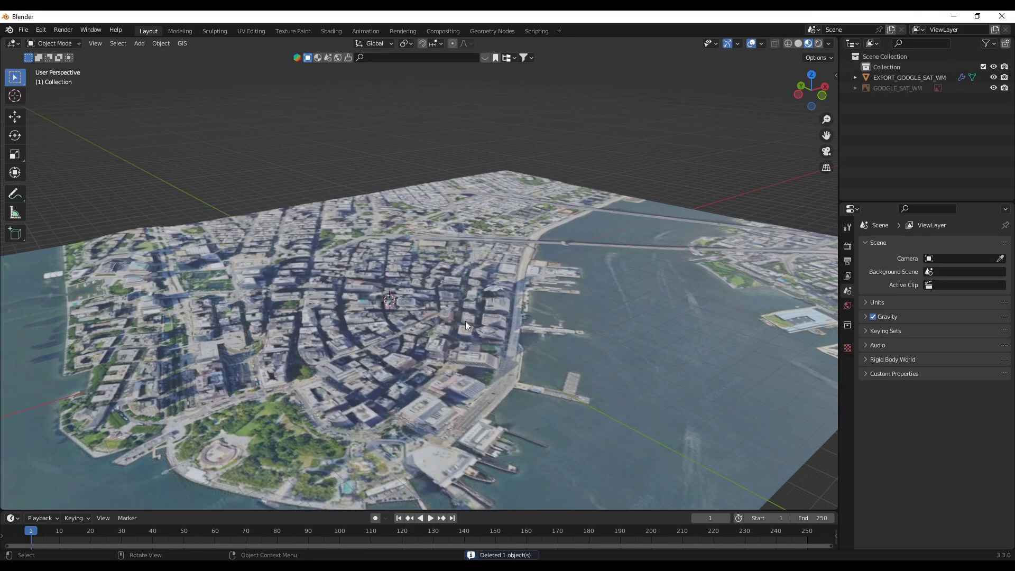
click(182, 44)
mouse_move(219, 75)
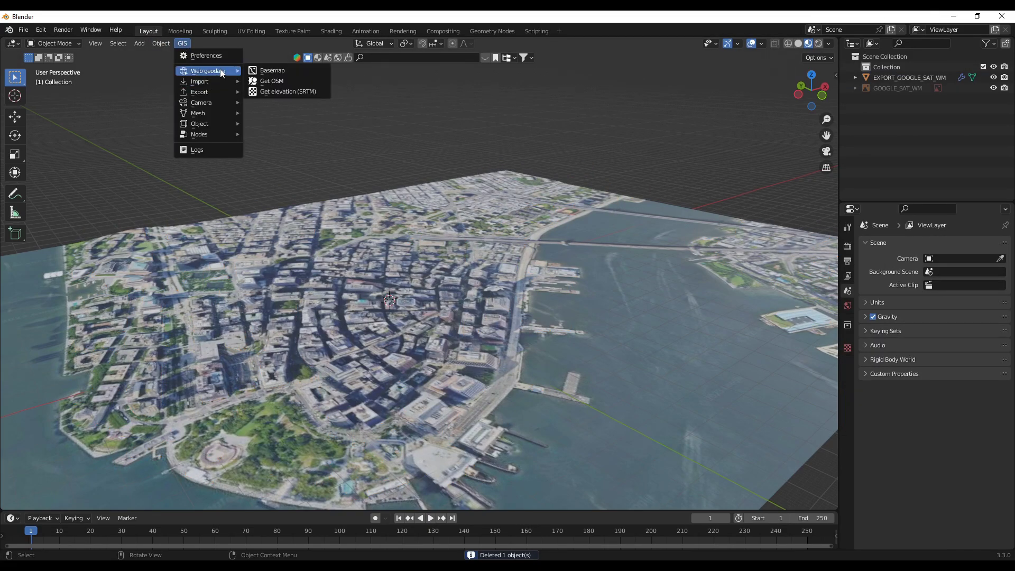
click(264, 83)
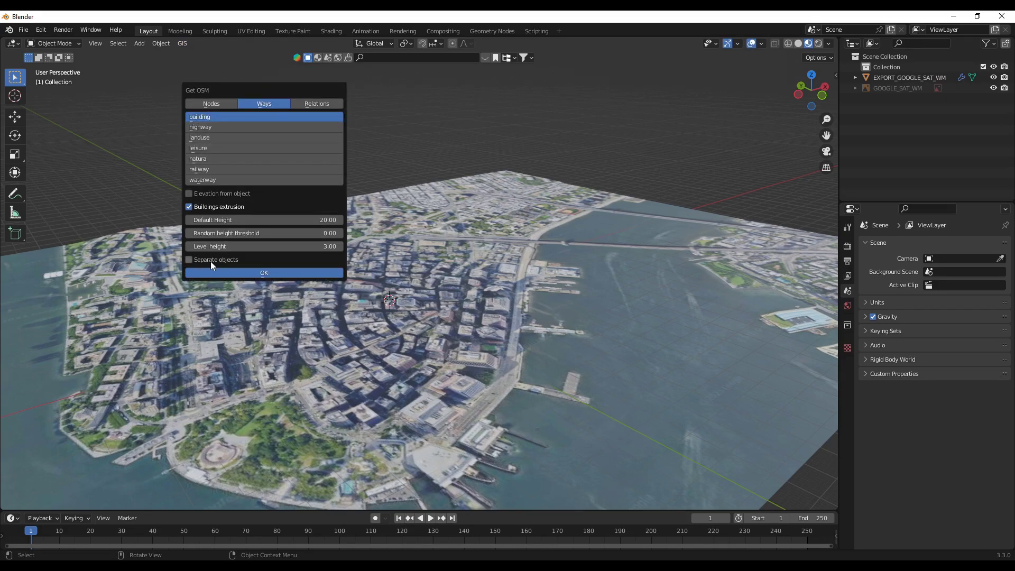
click(258, 274)
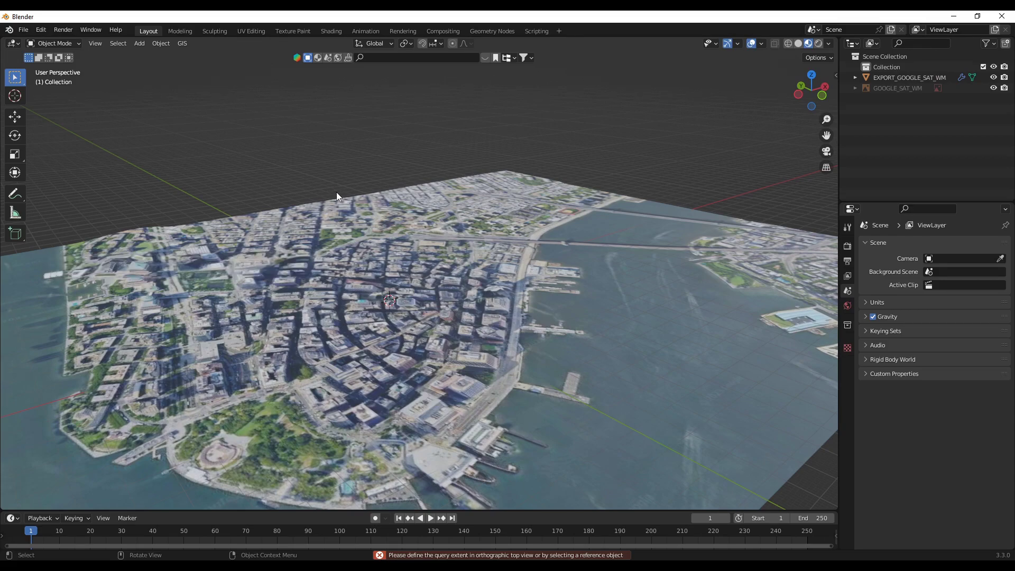
- Revisit the Get OSM options, then select the EXPORT_GOOGLE_SAT_WM satellite plane as reference
click(182, 43)
mouse_move(210, 72)
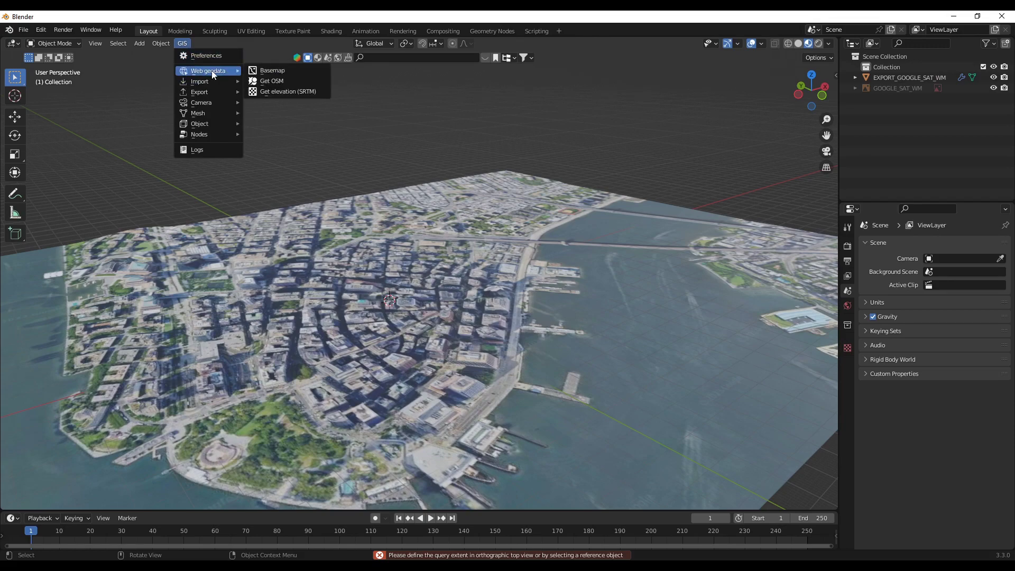
click(263, 82)
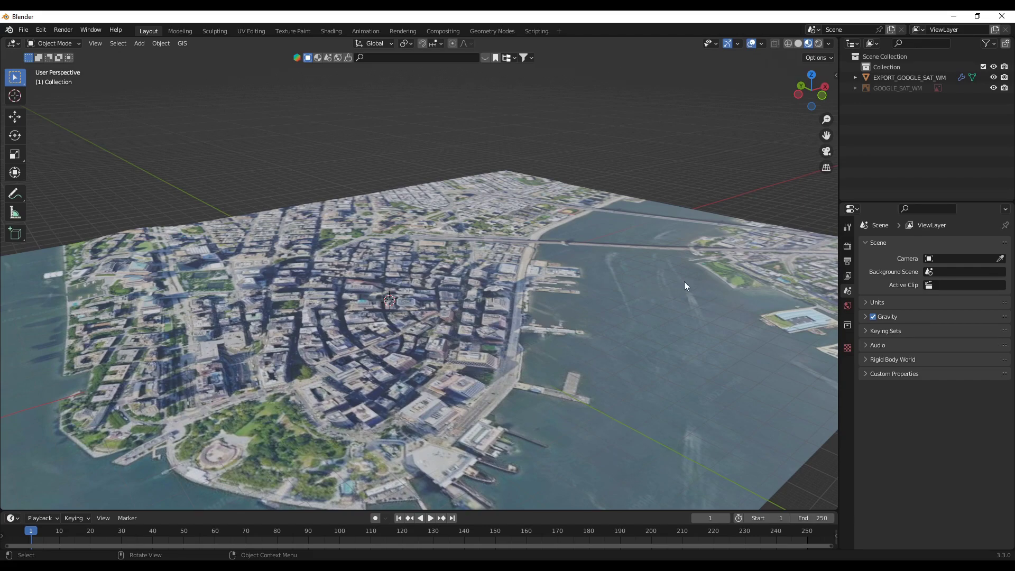
scroll(509, 279, down, 2)
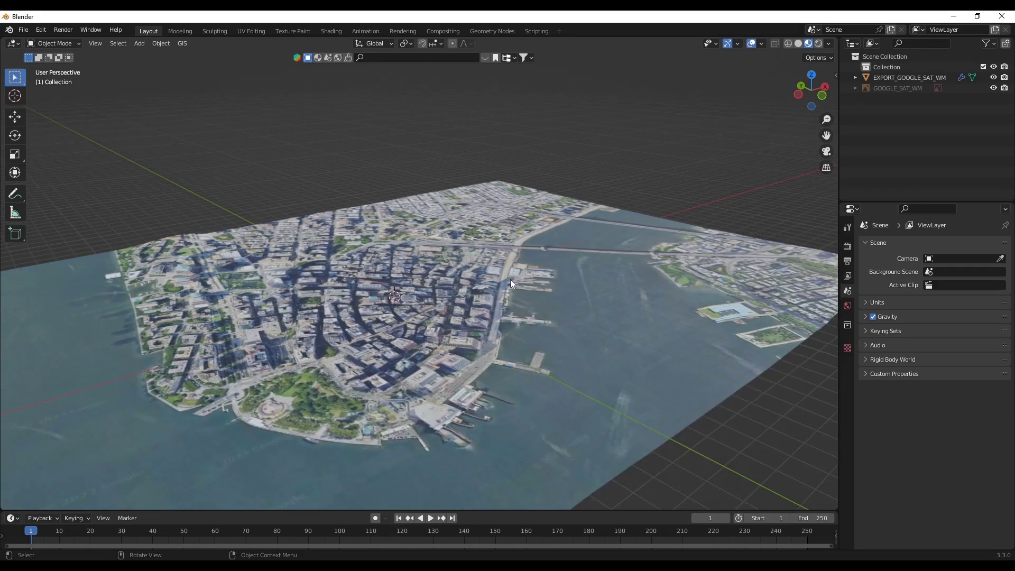
click(525, 271)
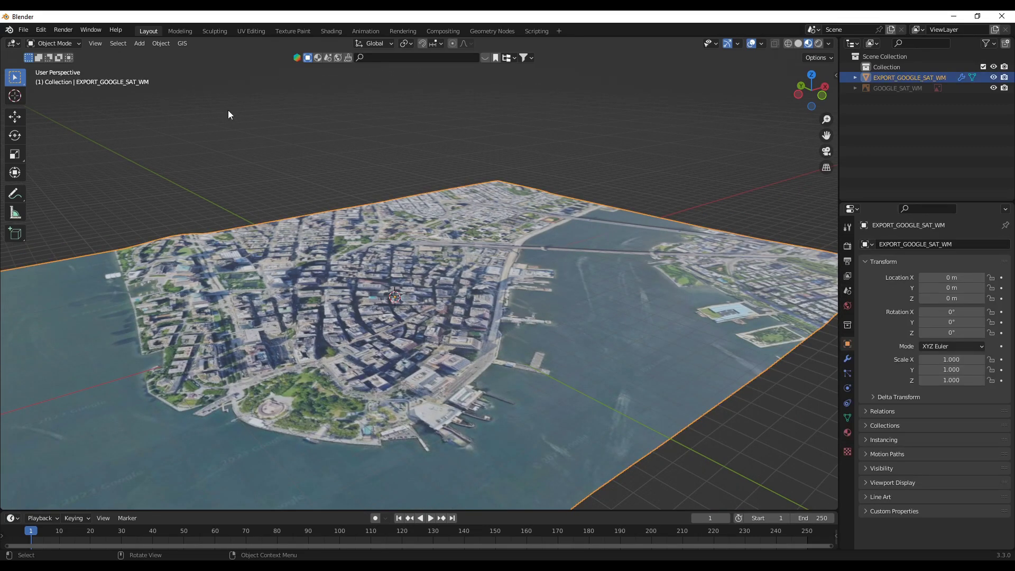
- Run the Get OSM building import with Separate objects ticked
click(183, 44)
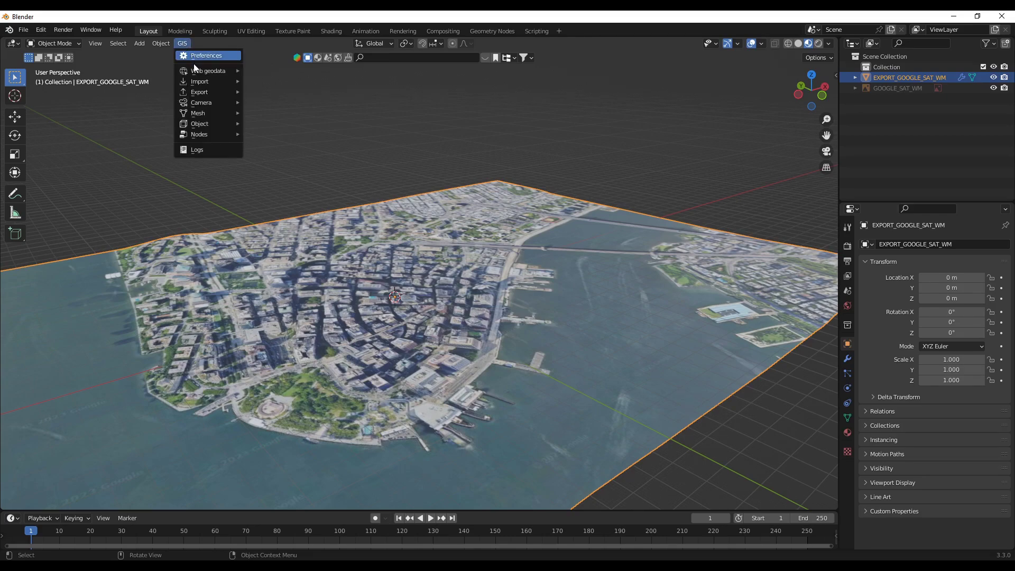
mouse_move(196, 70)
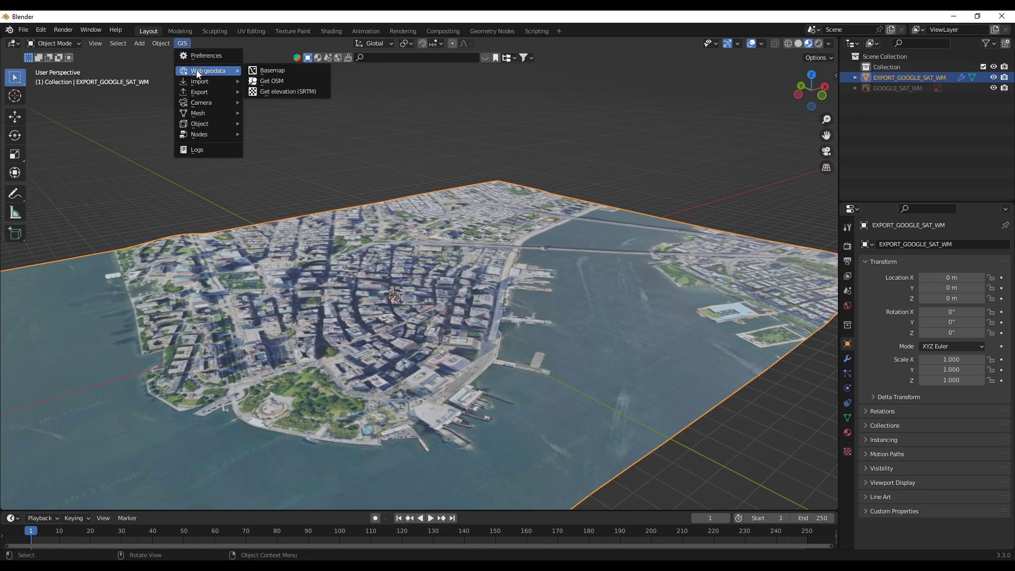
click(269, 81)
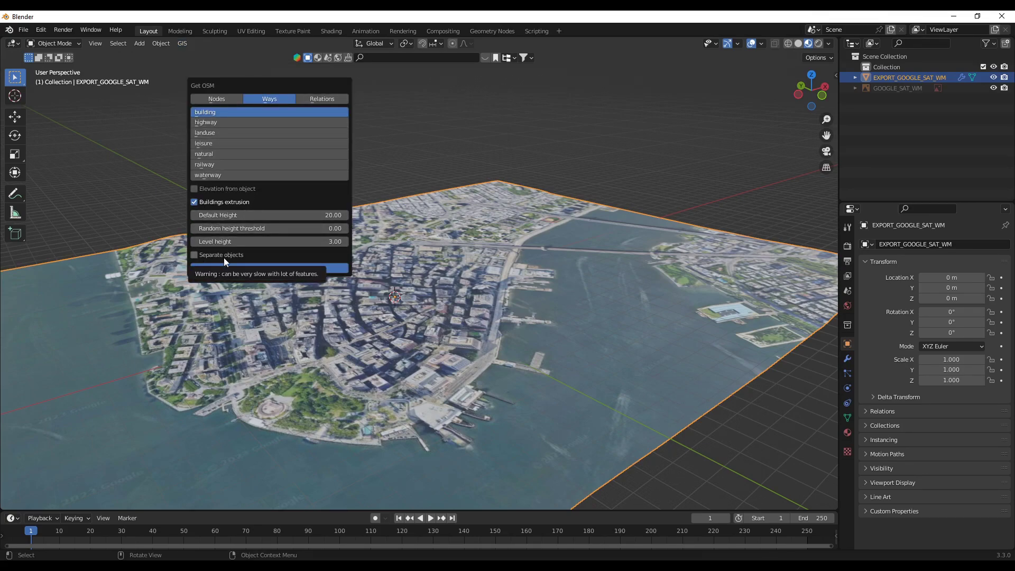
click(194, 253)
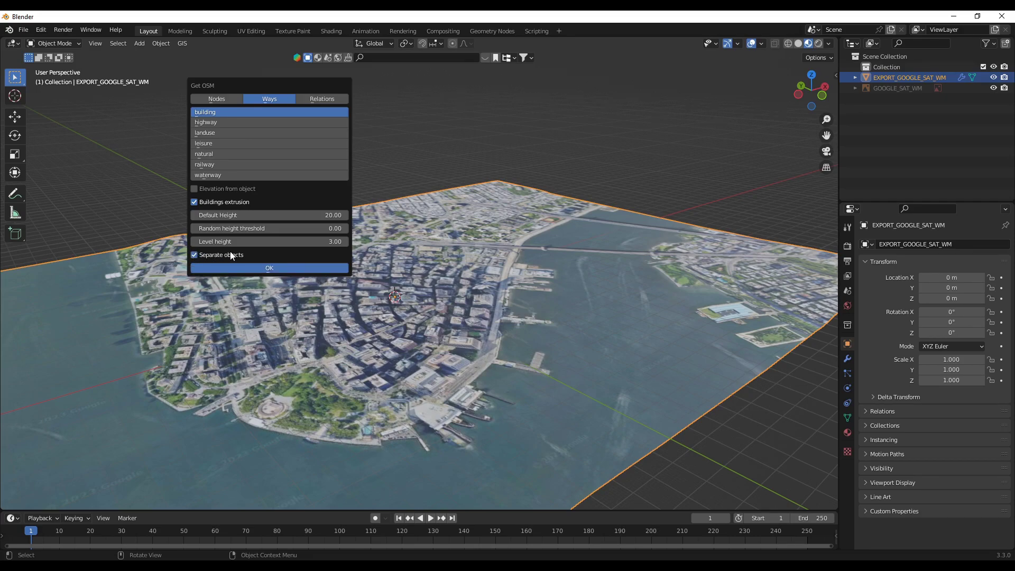
click(279, 269)
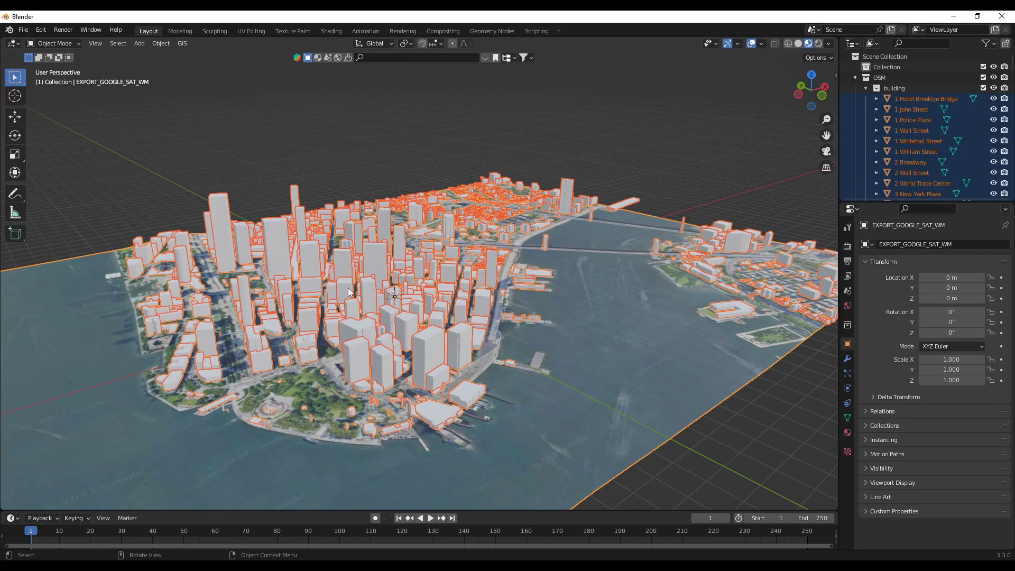
- Deselect the imports and pick single buildings: 2 Broadway, a small building, 3 World Trade Center
click(734, 442)
mouse_move(397, 405)
middle_down()
mouse_move(374, 392)
mouse_move(395, 393)
middle_up()
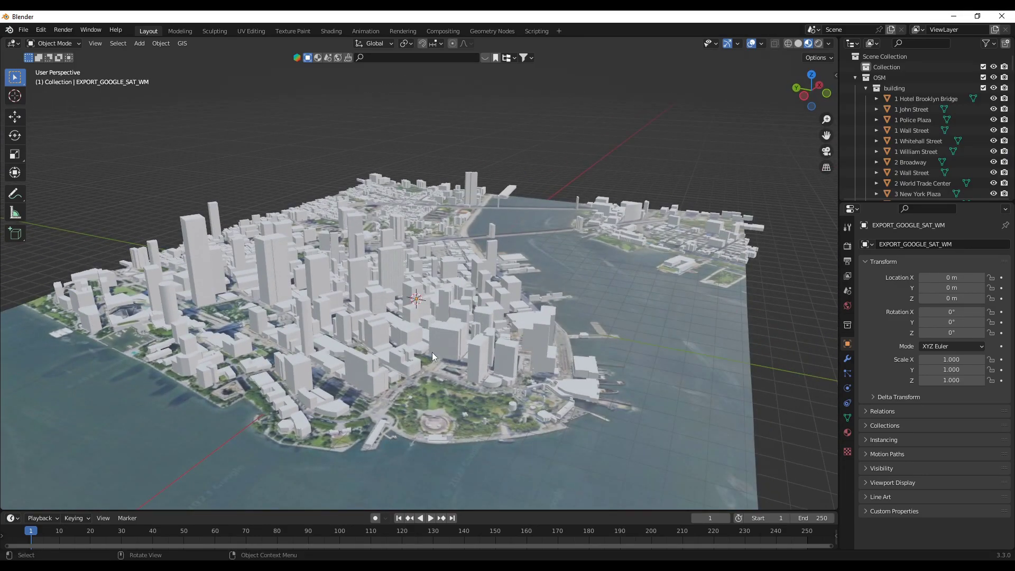
click(447, 340)
middle_drag(420, 340, 439, 376)
click(490, 373)
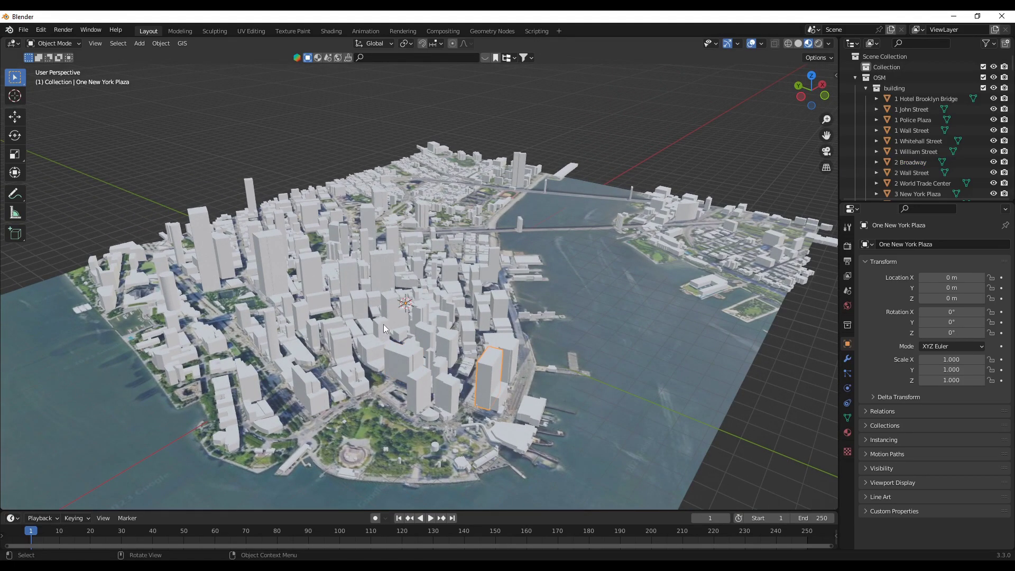
click(266, 271)
- Select 77 Greenwich Street, then 28 Liberty, toggling into Edit Mode and back
middle_drag(286, 305, 292, 350)
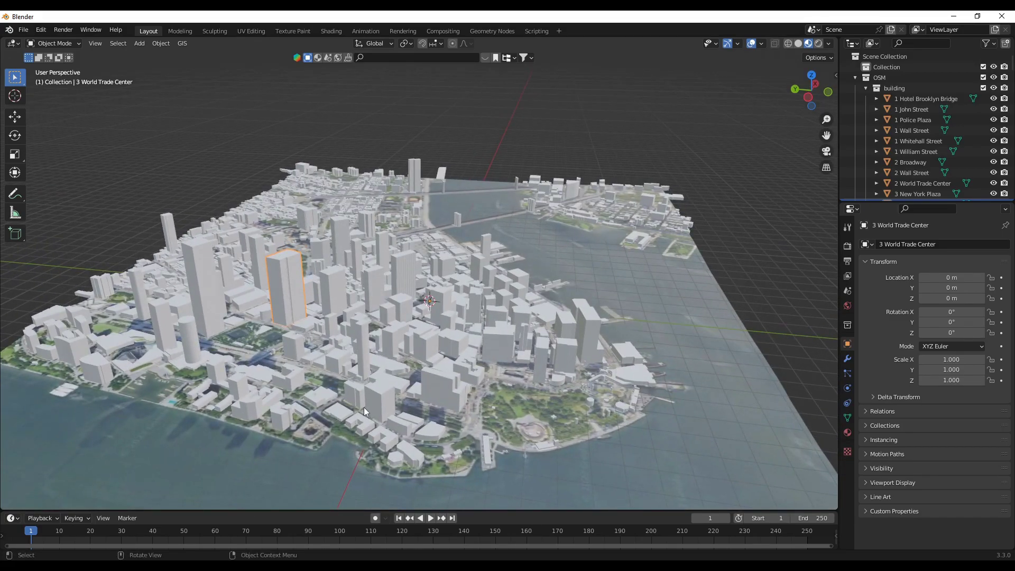
scroll(437, 410, up, 2)
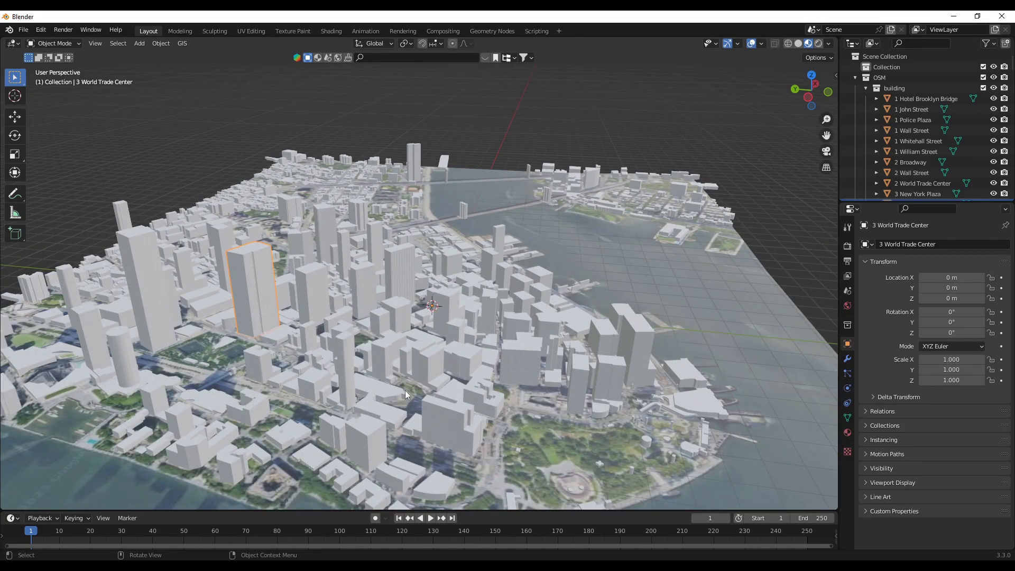
click(390, 353)
click(397, 286)
key(Tab)
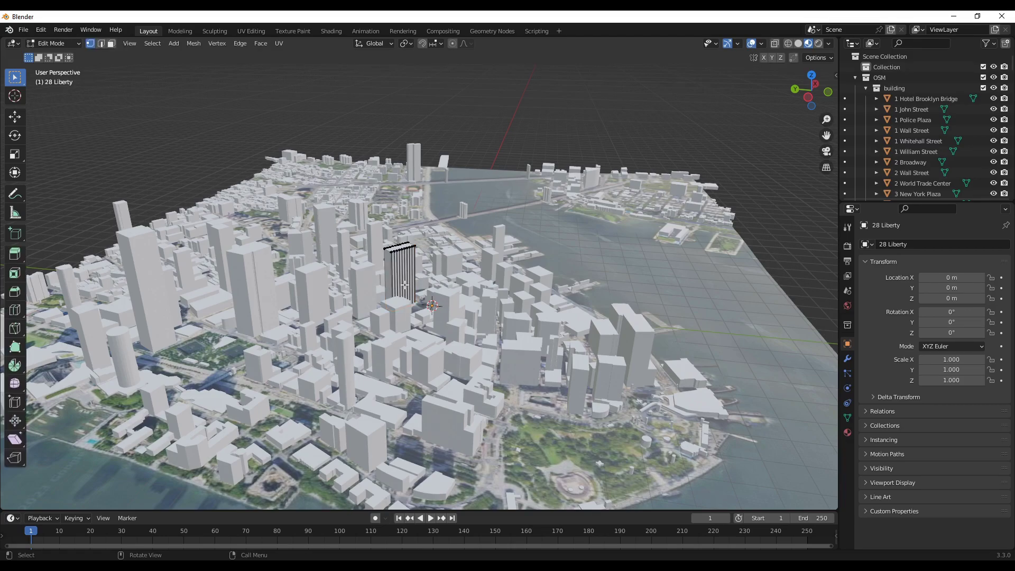
scroll(404, 286, up, 5)
scroll(405, 286, down, 3)
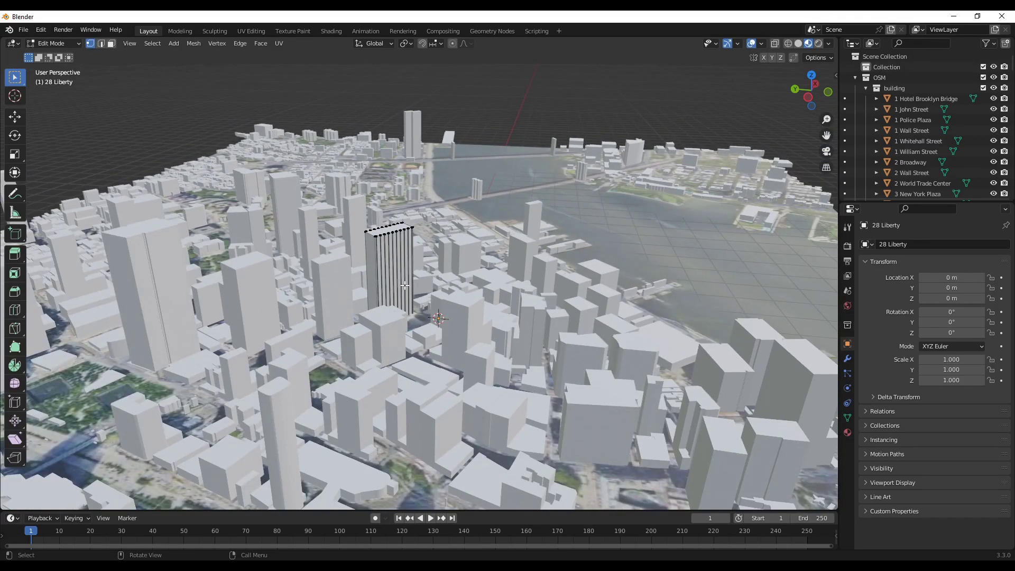
key(Tab)
- From a lower angle, select the One Battery Park Plaza building
middle_drag(391, 348, 372, 396)
click(452, 375)
scroll(267, 395, down, 5)
scroll(372, 397, up, 5)
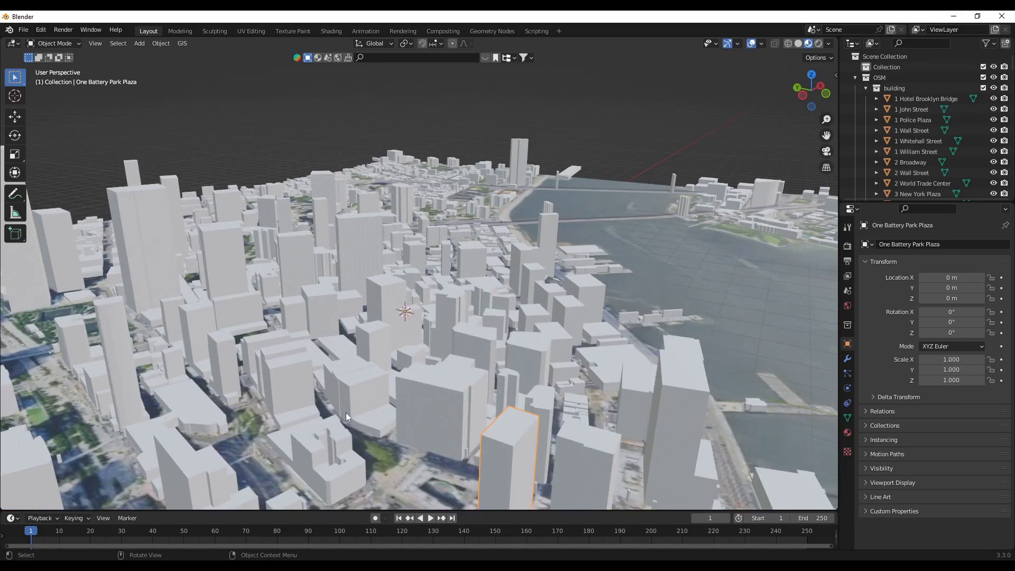
scroll(343, 417, up, 2)
scroll(396, 430, up, 2)
scroll(414, 439, down, 3)
middle_drag(416, 442, 449, 420)
middle_drag(281, 264, 341, 391)
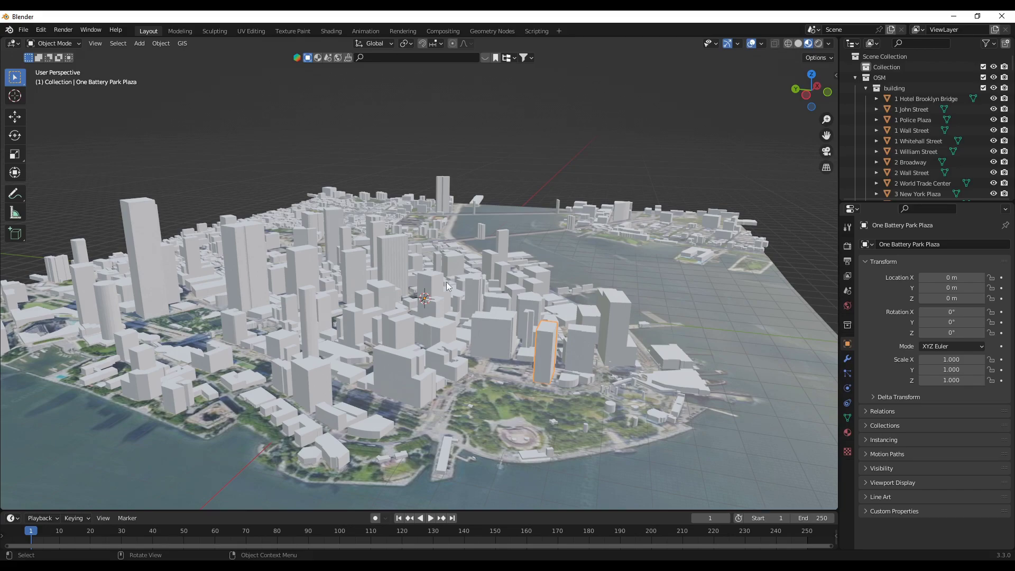
scroll(378, 356, down, 2)
scroll(378, 357, down, 3)
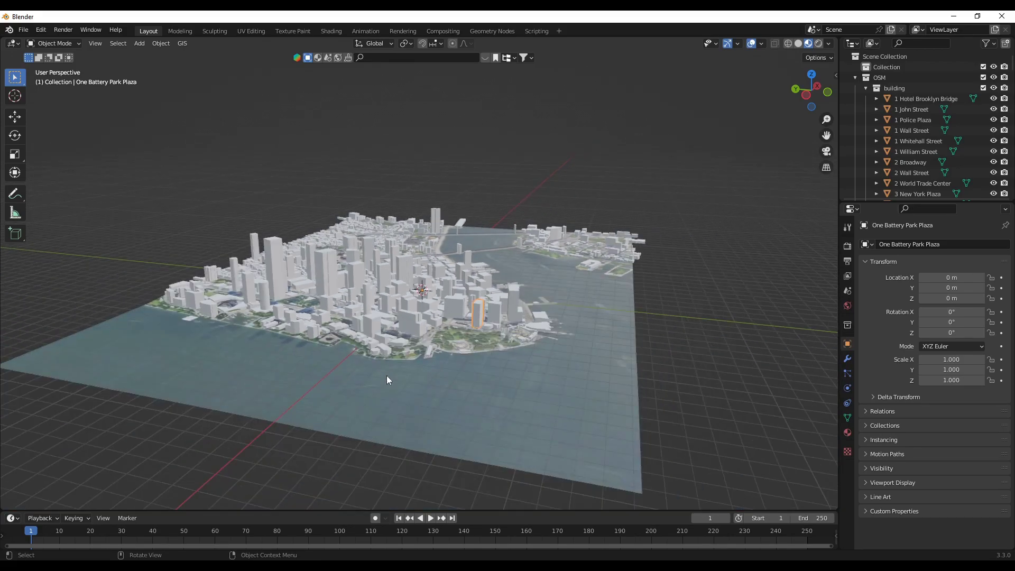
scroll(386, 376, up, 4)
middle_drag(354, 383, 264, 385)
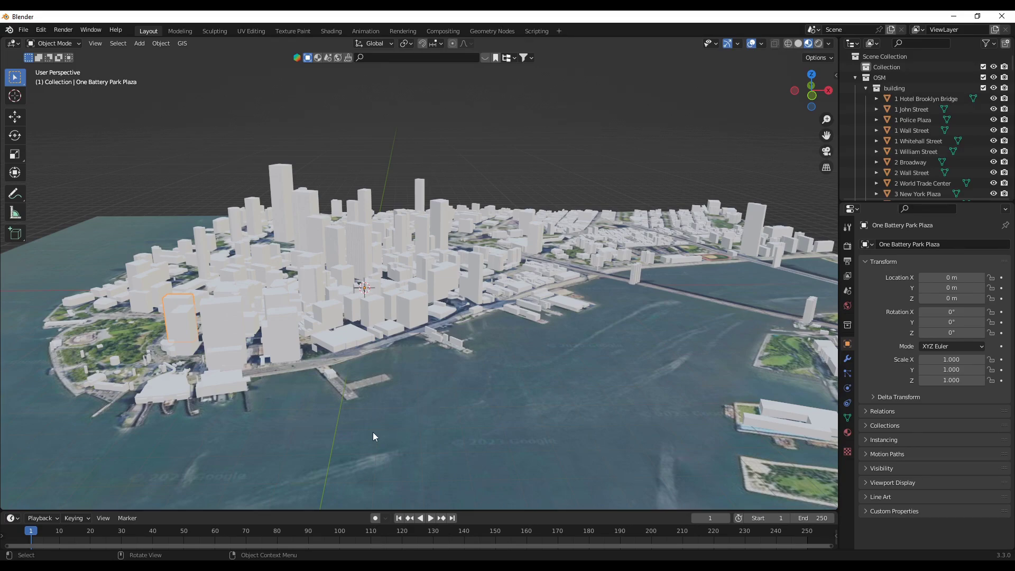
middle_drag(372, 432, 386, 430)
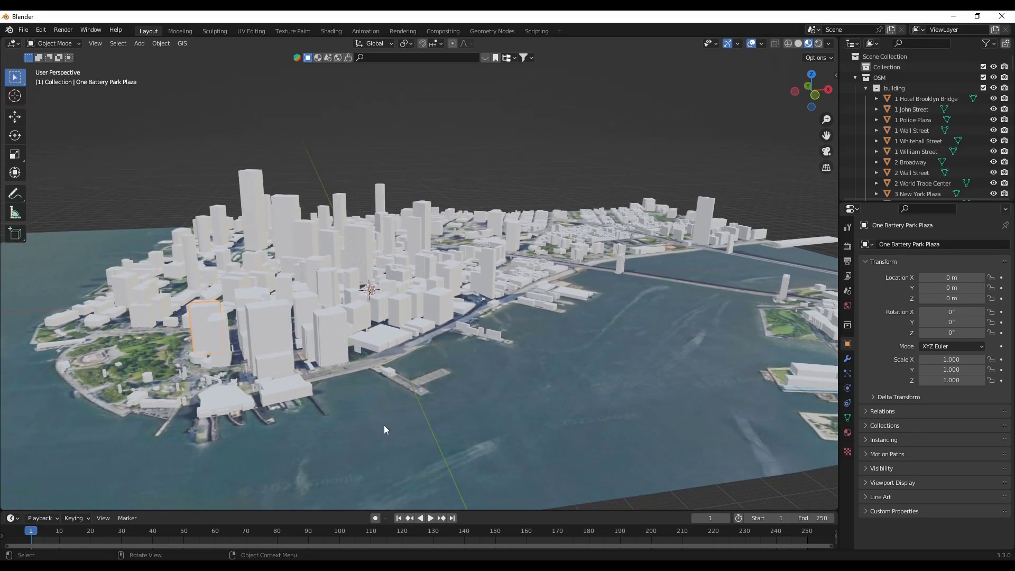